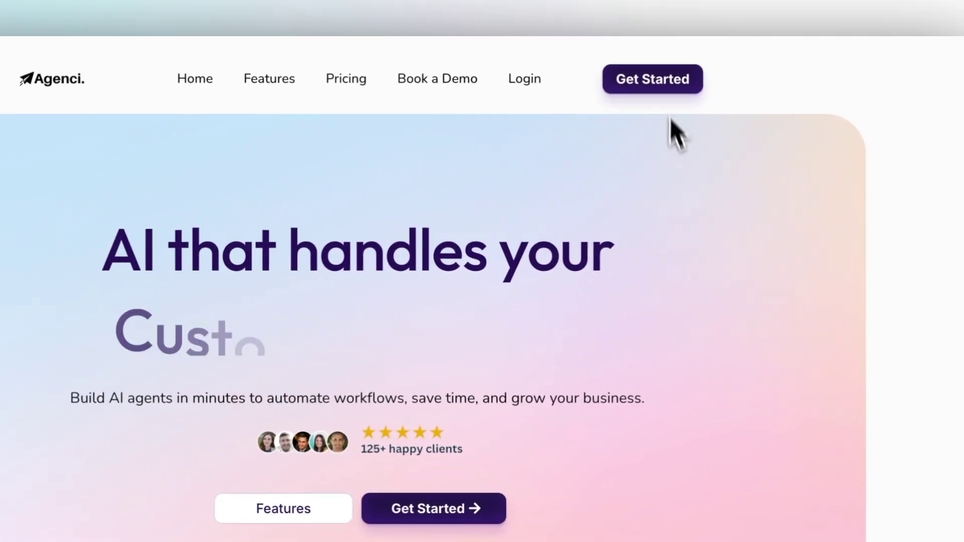
Scroll to the Agenci pricing and toggle billing, ending on Annual: Starter $247/mo, Ultimate $447/mo.
{"action": "scroll", "coordinate": [258, 248], "scroll_direction": "down", "scroll_amount": 5}
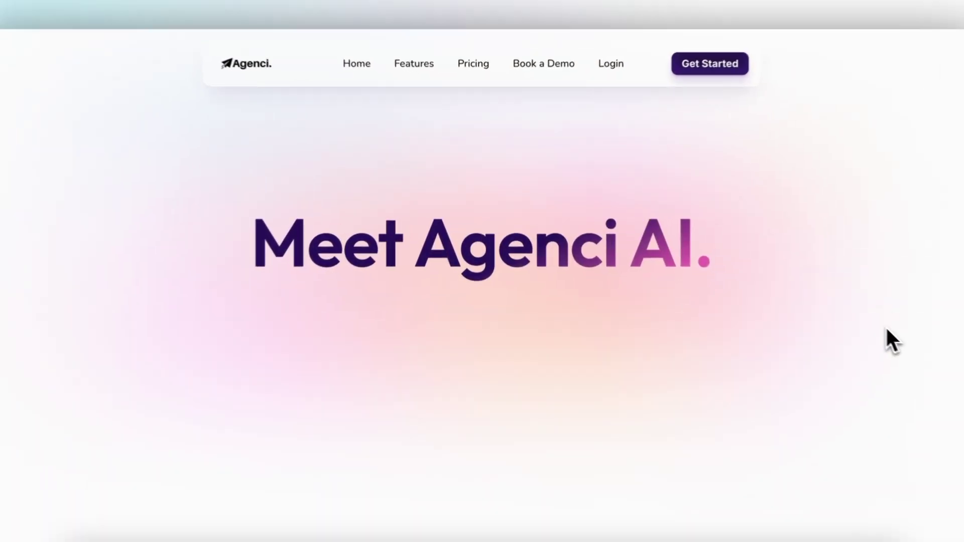
{"action": "scroll", "coordinate": [836, 307], "scroll_direction": "down", "scroll_amount": 5}
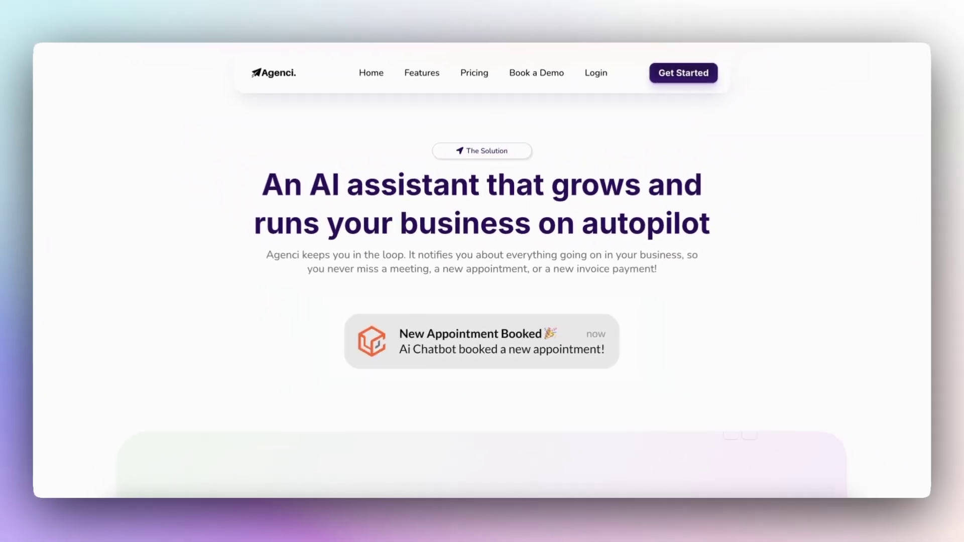
{"action": "scroll", "coordinate": [552, 391], "scroll_direction": "down", "scroll_amount": 5}
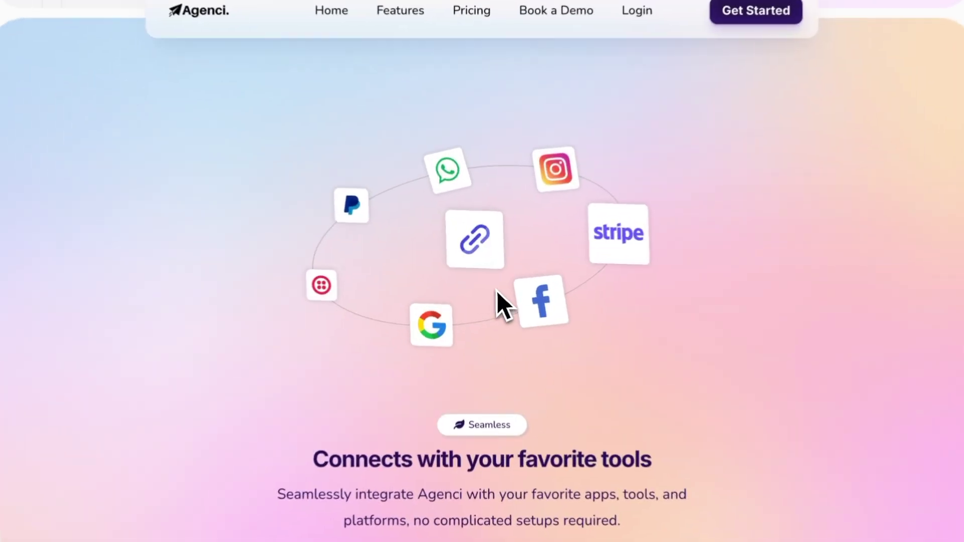
{"action": "scroll", "coordinate": [703, 391], "scroll_direction": "down", "scroll_amount": 10}
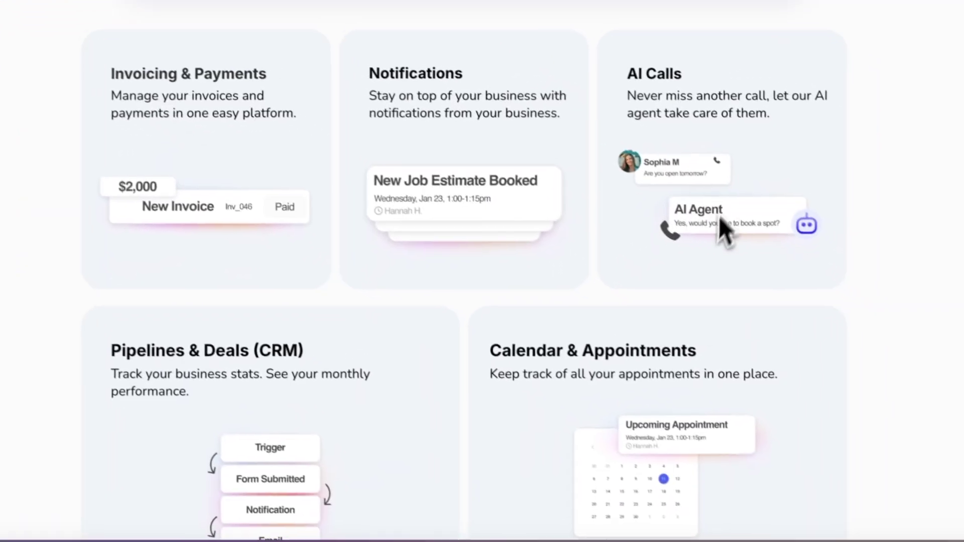
{"action": "scroll", "coordinate": [490, 270], "scroll_direction": "down", "scroll_amount": 10}
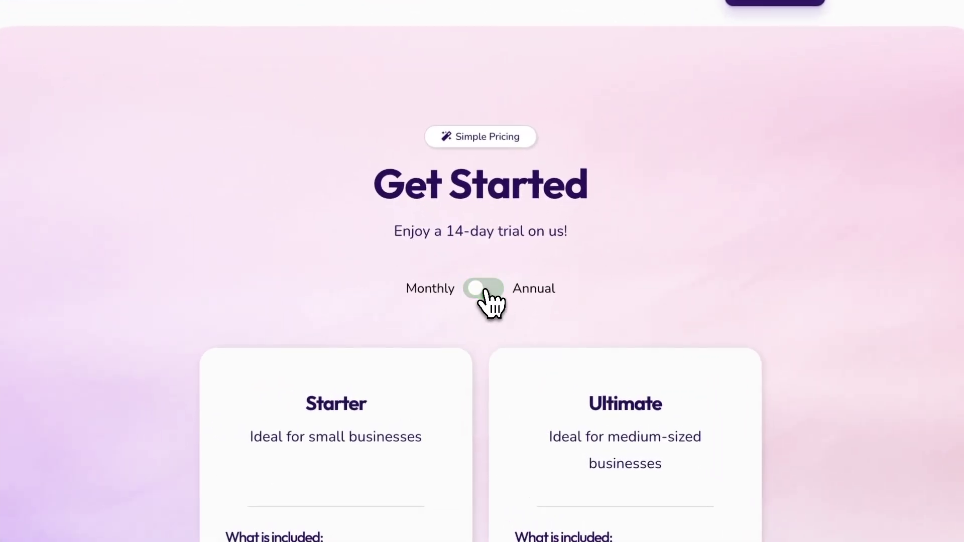
{"action": "left_click", "coordinate": [485, 291]}
{"action": "scroll", "coordinate": [534, 279], "scroll_direction": "down", "scroll_amount": 5}
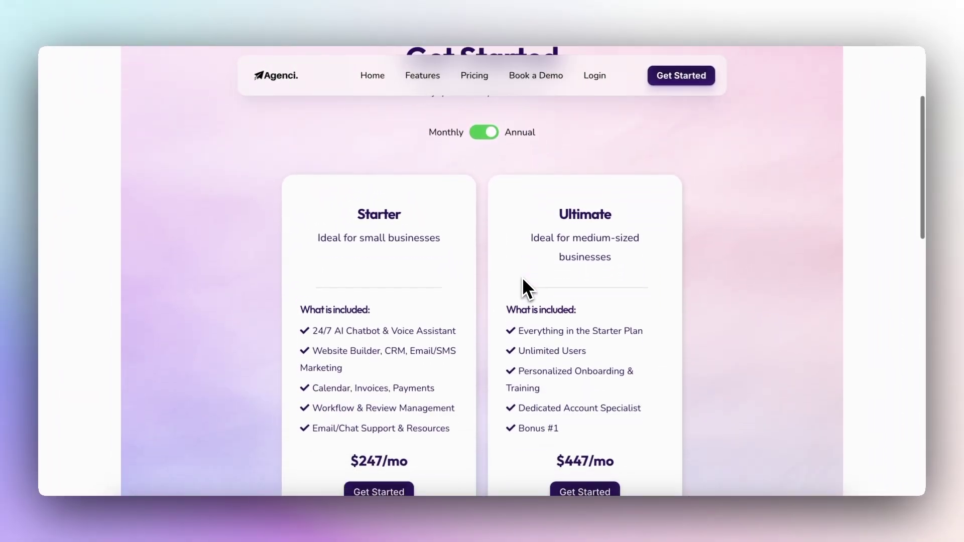
{"action": "left_click", "coordinate": [489, 119]}
{"action": "left_click", "coordinate": [490, 118]}
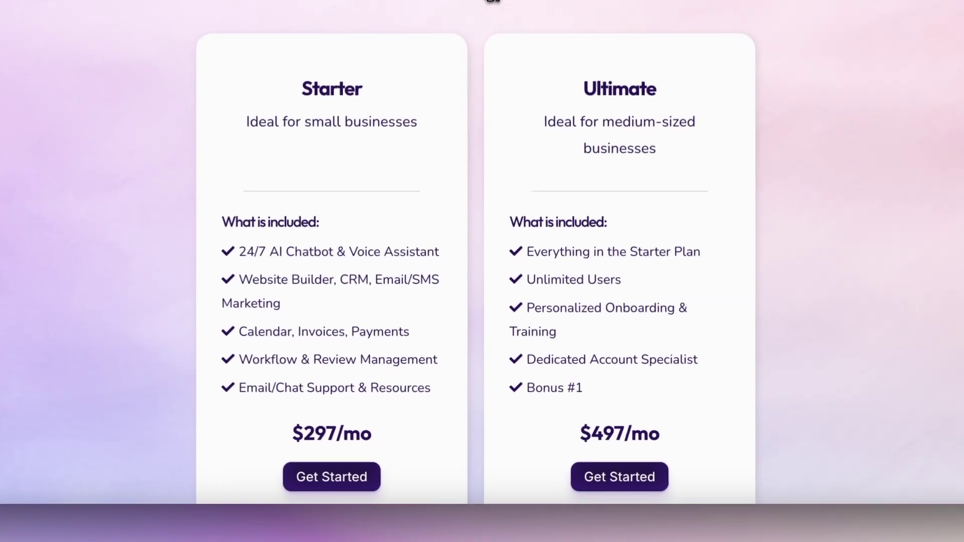
{"action": "left_click", "coordinate": [489, 119]}
{"action": "scroll", "coordinate": [492, 120], "scroll_direction": "up", "scroll_amount": 3}
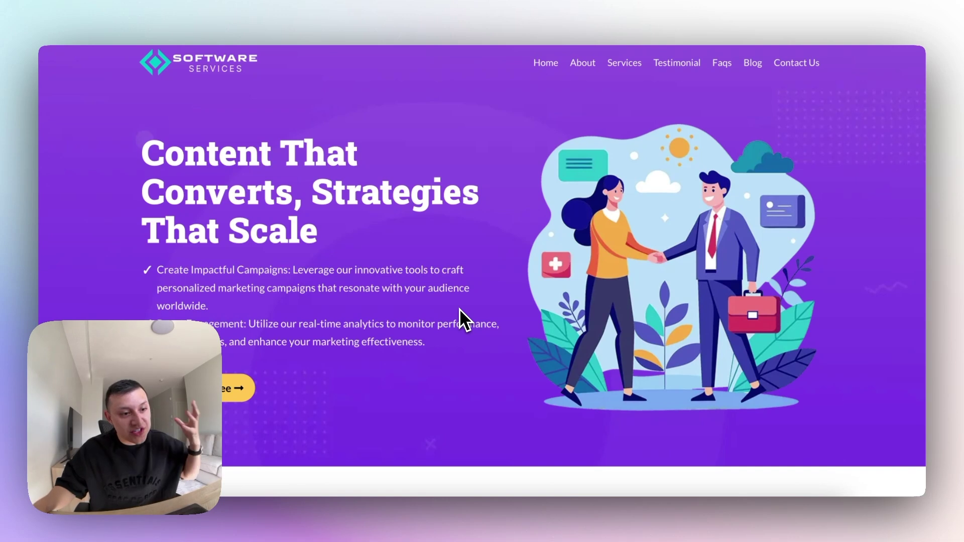
Scroll down through the Software Services template's sections.
{"action": "scroll", "coordinate": [459, 309], "scroll_direction": "down", "scroll_amount": 2}
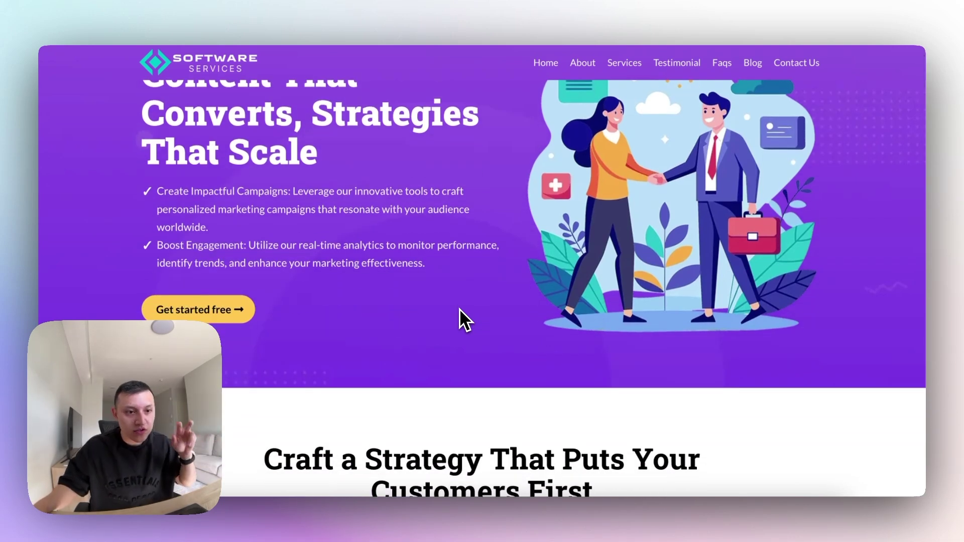
{"action": "scroll", "coordinate": [459, 309], "scroll_direction": "down", "scroll_amount": 15}
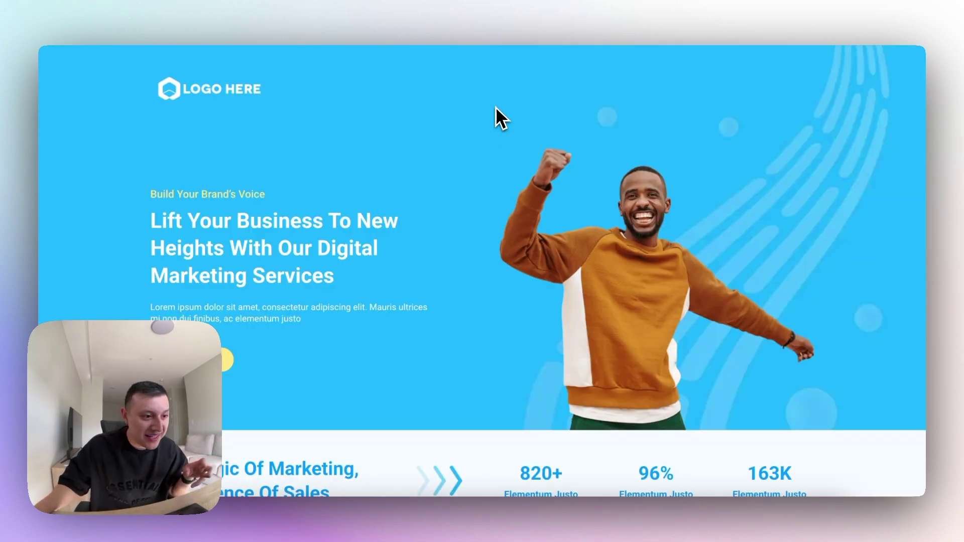
{"action": "scroll", "coordinate": [475, 171], "scroll_direction": "down", "scroll_amount": 10}
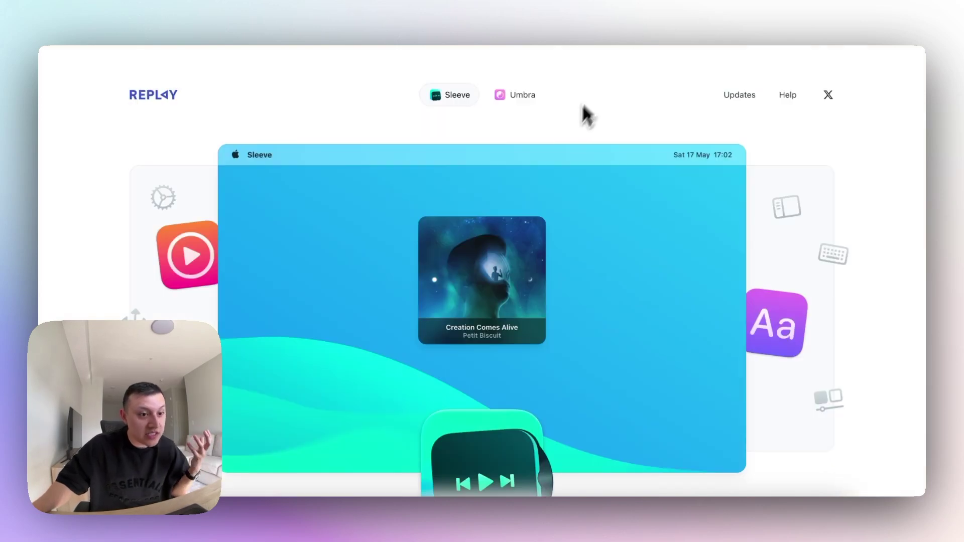
Scroll through the Replay and Attio pages before returning to the Agenci landing page.
{"action": "scroll", "coordinate": [563, 133], "scroll_direction": "down", "scroll_amount": 10}
{"action": "scroll", "coordinate": [562, 133], "scroll_direction": "up", "scroll_amount": 10}
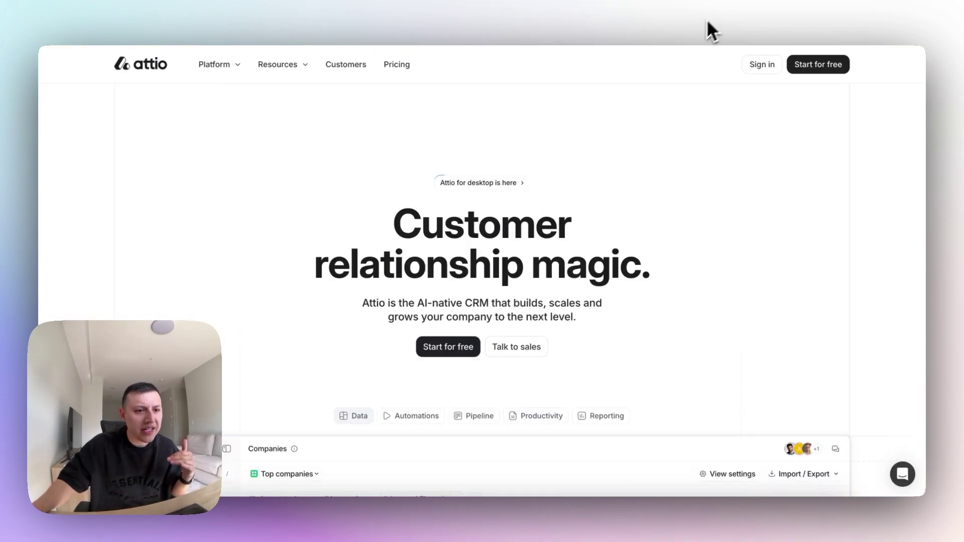
{"action": "scroll", "coordinate": [592, 232], "scroll_direction": "down", "scroll_amount": 8}
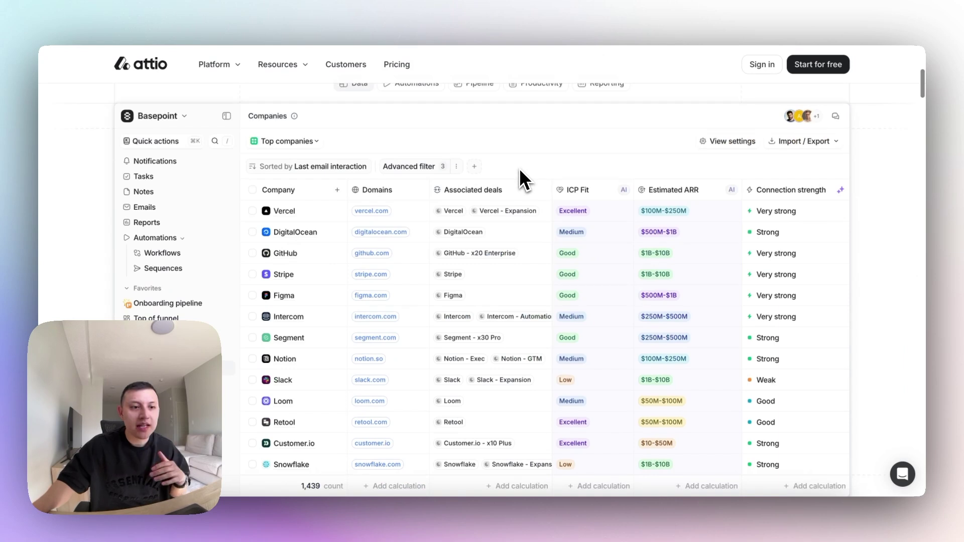
{"action": "scroll", "coordinate": [520, 170], "scroll_direction": "down", "scroll_amount": 10}
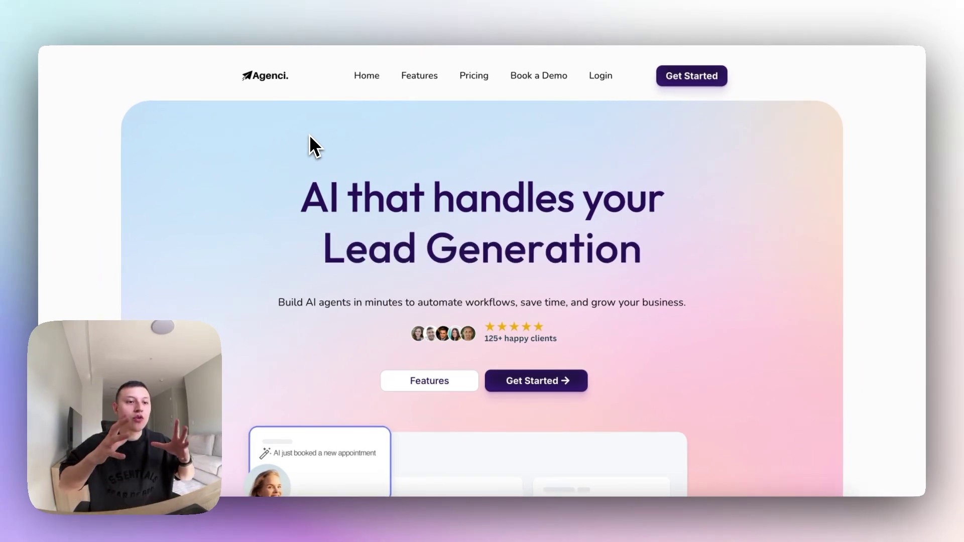
Flip to the Software Services template tab and back to the Agenci page.
{"action": "key", "text": "ctrl+Tab"}
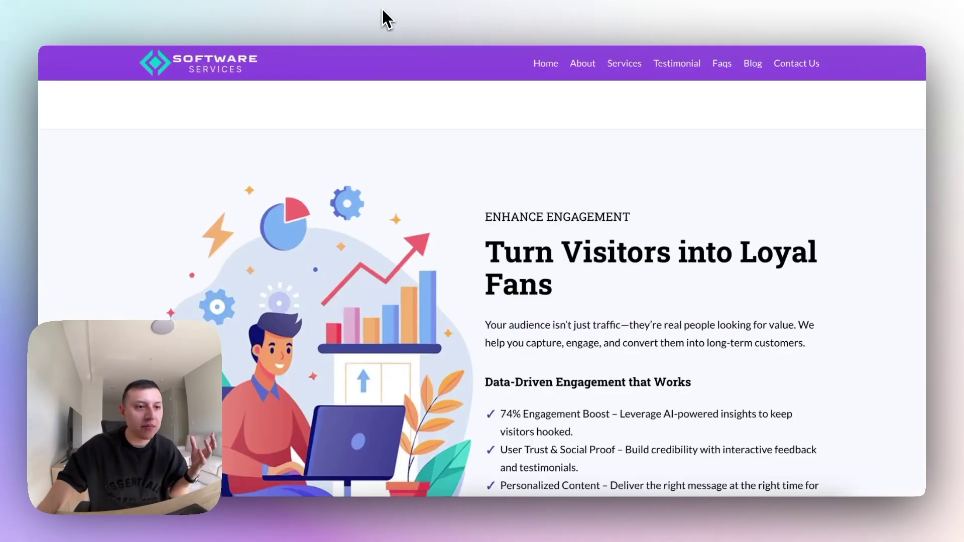
{"action": "key", "text": "ctrl+shift+Tab"}
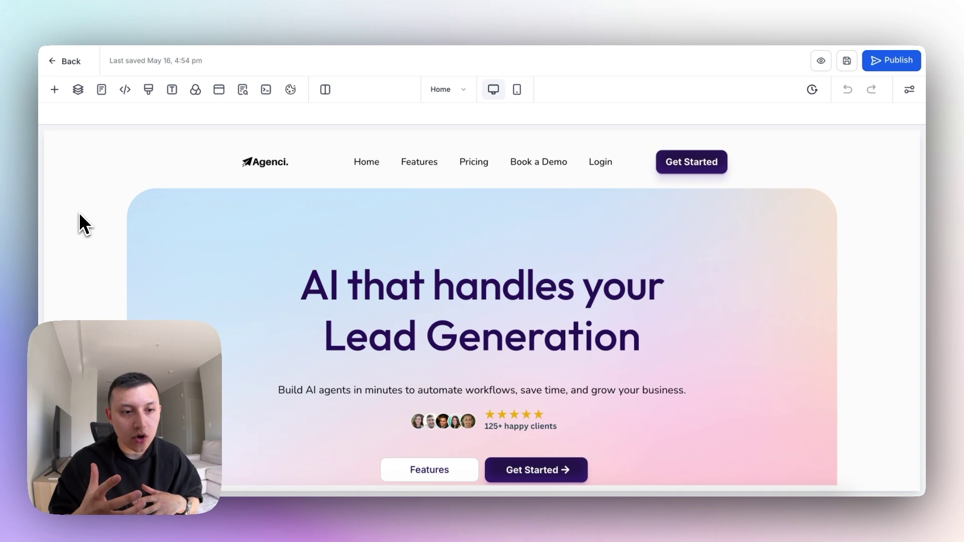
Preview the live Agenci page, then return to the editor and scroll down the canvas.
{"action": "left_click", "coordinate": [296, 15]}
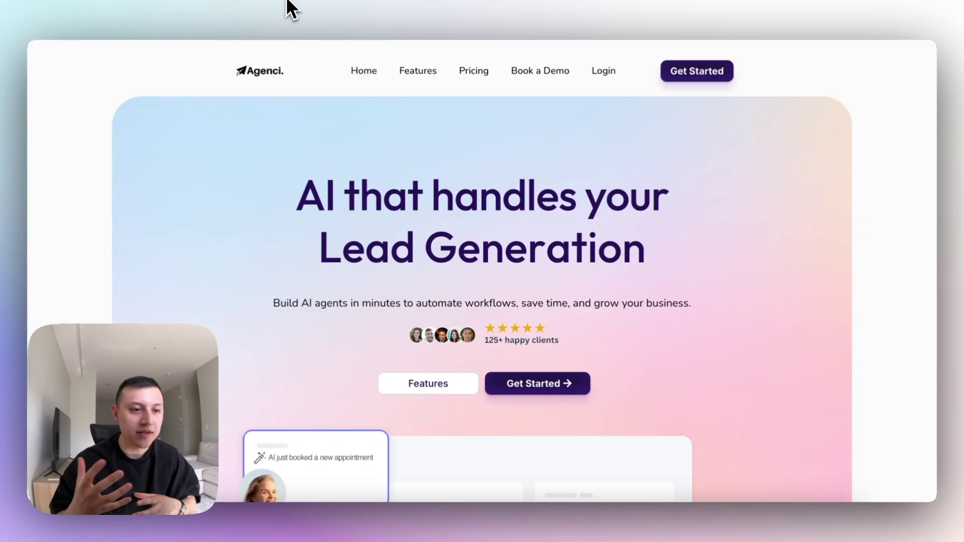
{"action": "left_click", "coordinate": [285, 5]}
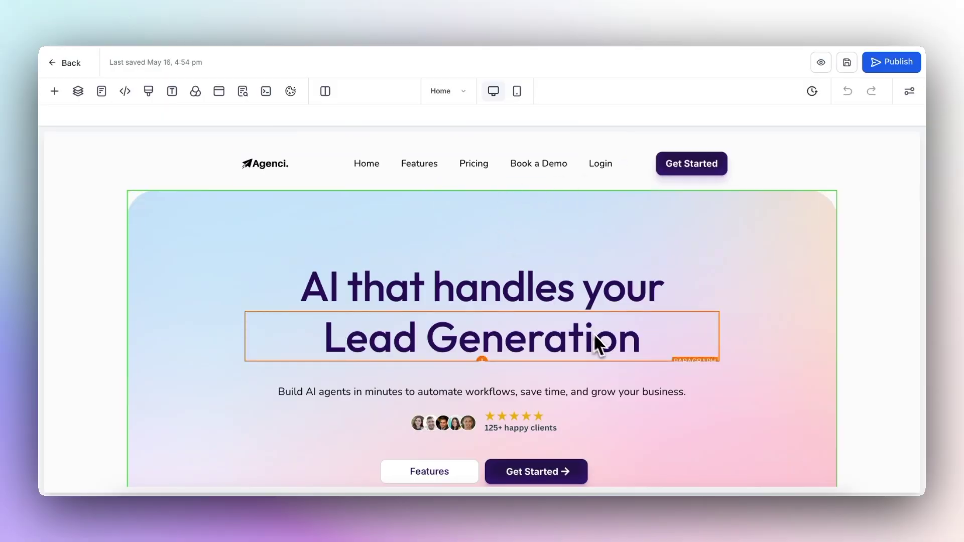
{"action": "scroll", "coordinate": [775, 388], "scroll_direction": "down", "scroll_amount": 2}
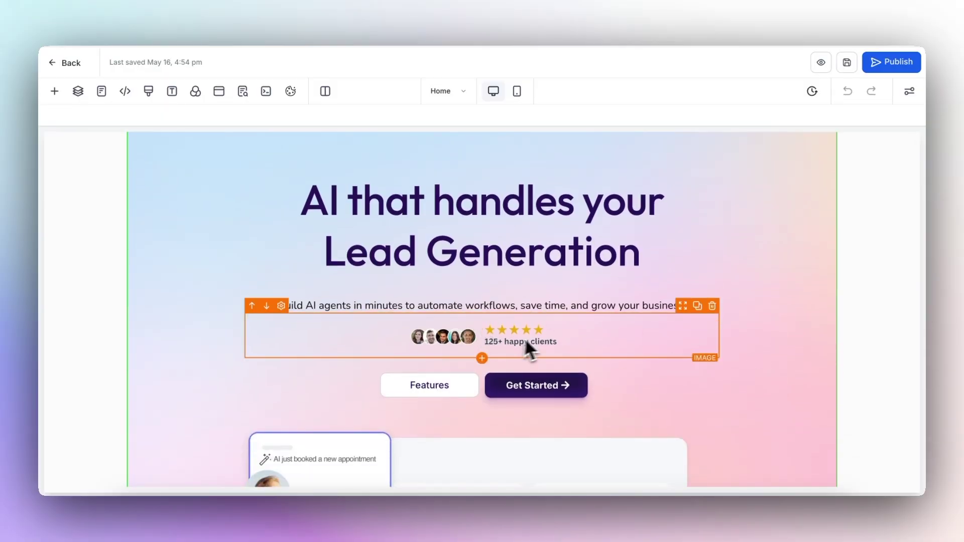
{"action": "scroll", "coordinate": [646, 358], "scroll_direction": "down", "scroll_amount": 3}
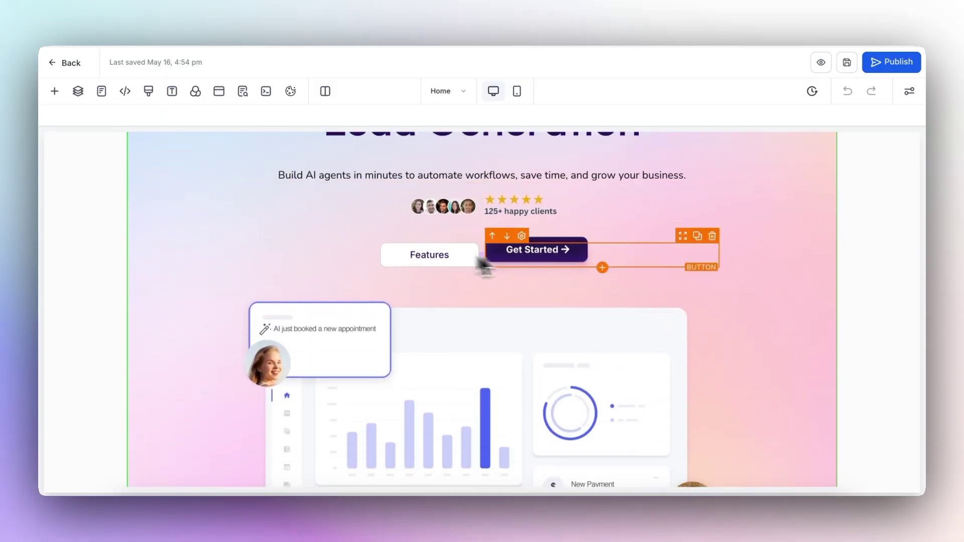
{"action": "scroll", "coordinate": [672, 342], "scroll_direction": "down", "scroll_amount": 2}
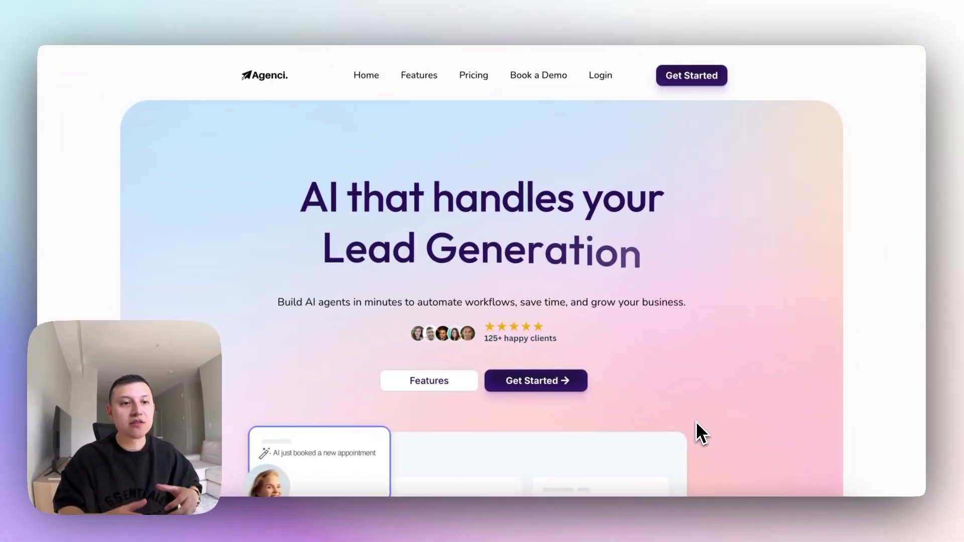
Scroll the Agenci hero, then highlight Attio's 'Customer' headline and subtitle and scroll to its logos.
{"action": "scroll", "coordinate": [663, 317], "scroll_direction": "down", "scroll_amount": 4}
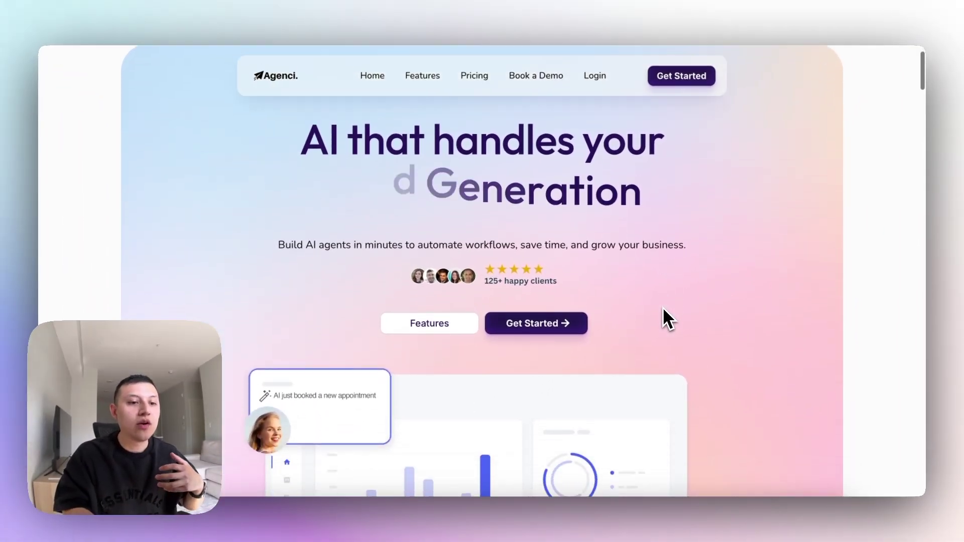
{"action": "scroll", "coordinate": [468, 288], "scroll_direction": "down", "scroll_amount": 2}
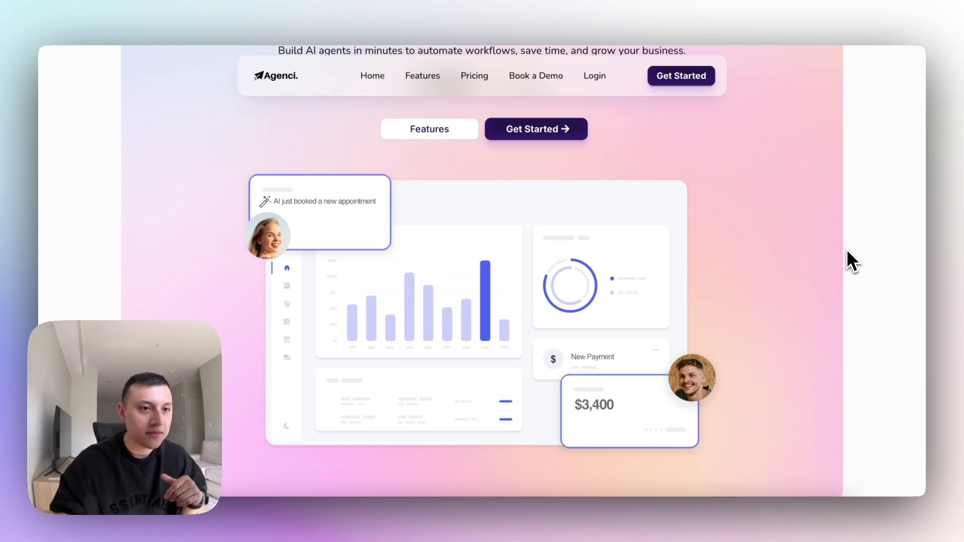
{"action": "key", "text": "ctrl+Tab"}
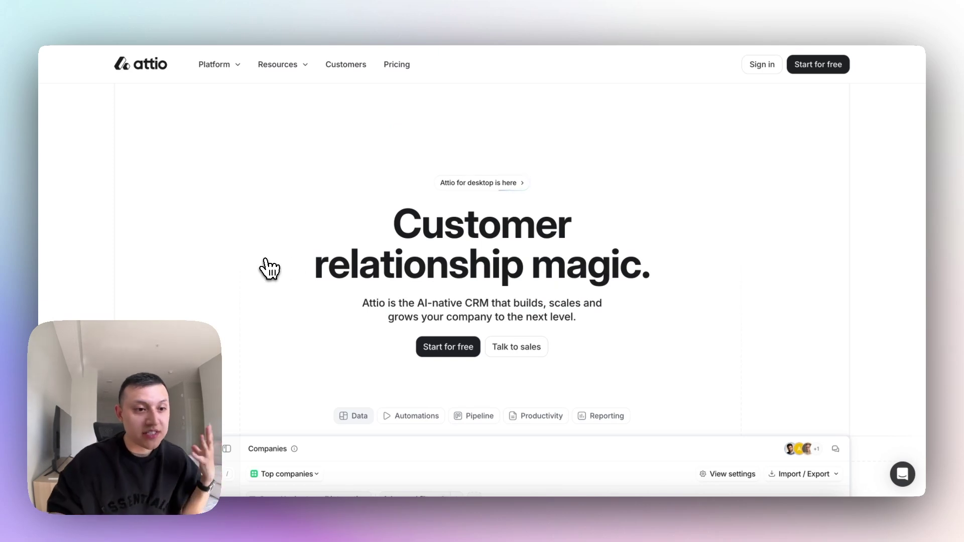
{"action": "left_click_drag", "start_coordinate": [323, 252], "coordinate": [373, 238]}
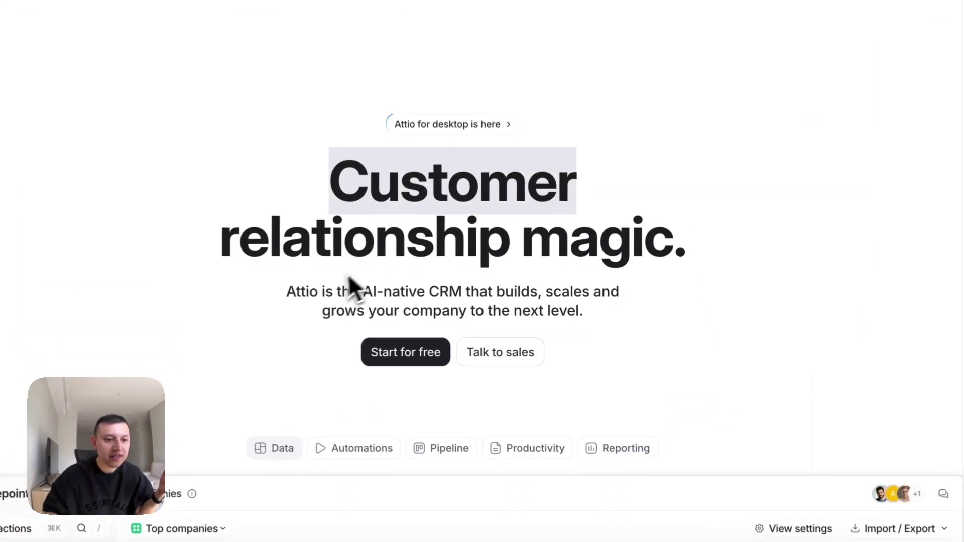
{"action": "left_click_drag", "start_coordinate": [350, 276], "coordinate": [560, 312]}
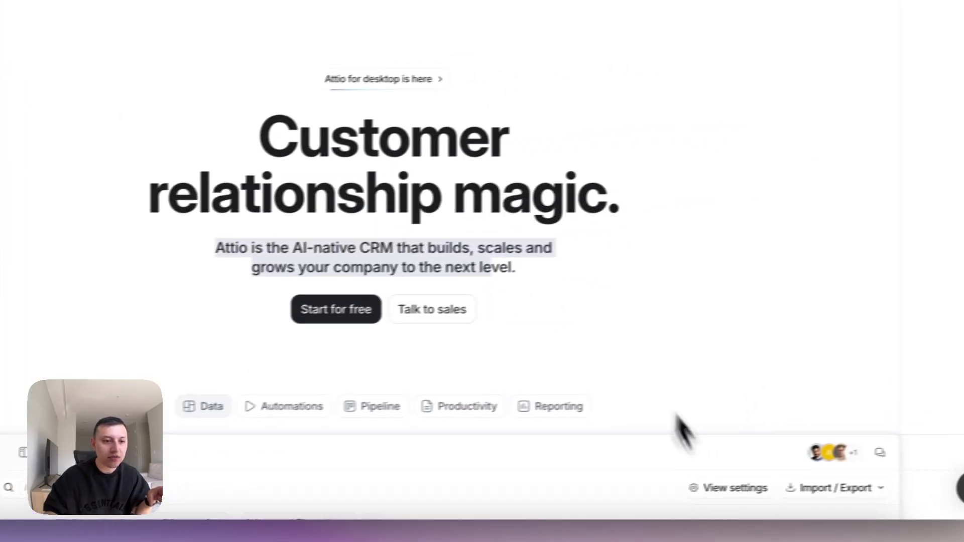
{"action": "left_click", "coordinate": [589, 271]}
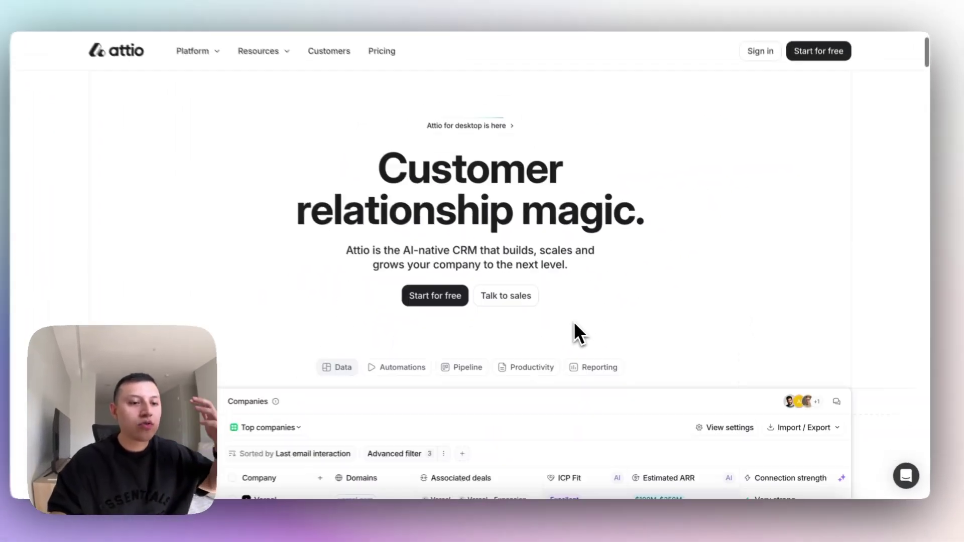
{"action": "scroll", "coordinate": [577, 329], "scroll_direction": "down", "scroll_amount": 5}
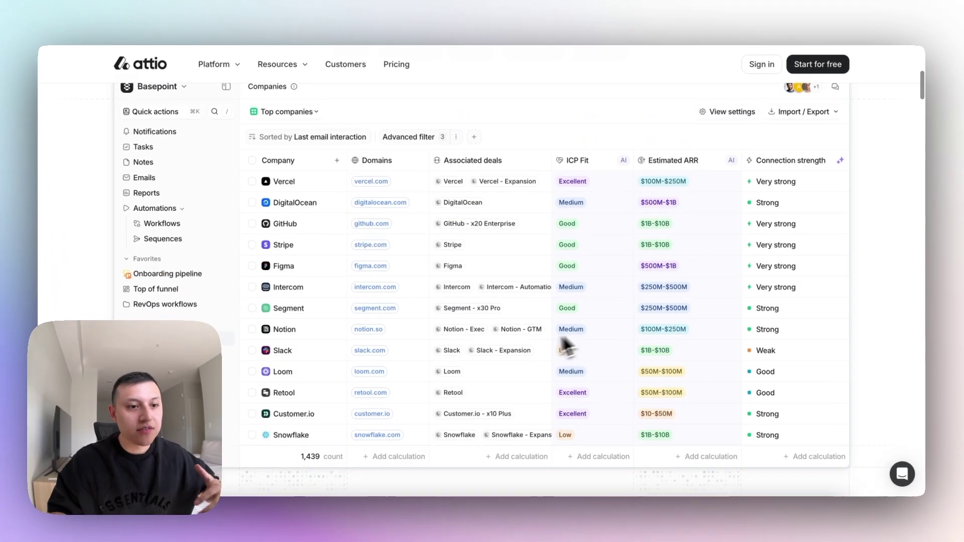
{"action": "scroll", "coordinate": [486, 336], "scroll_direction": "down", "scroll_amount": 8}
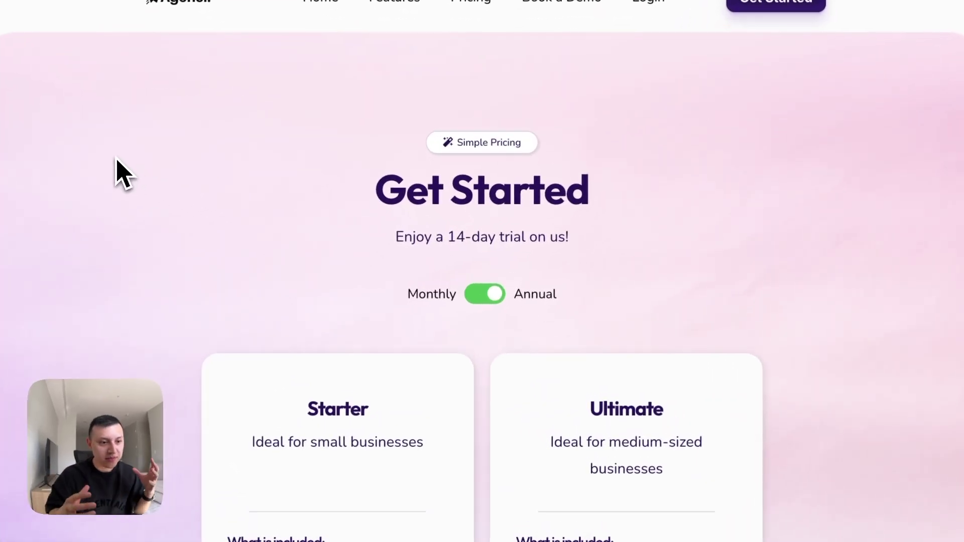
Check the monthly prices ($297/$497), then switch the pricing back to annual ($247/$447).
{"action": "scroll", "coordinate": [120, 173], "scroll_direction": "down", "scroll_amount": 5}
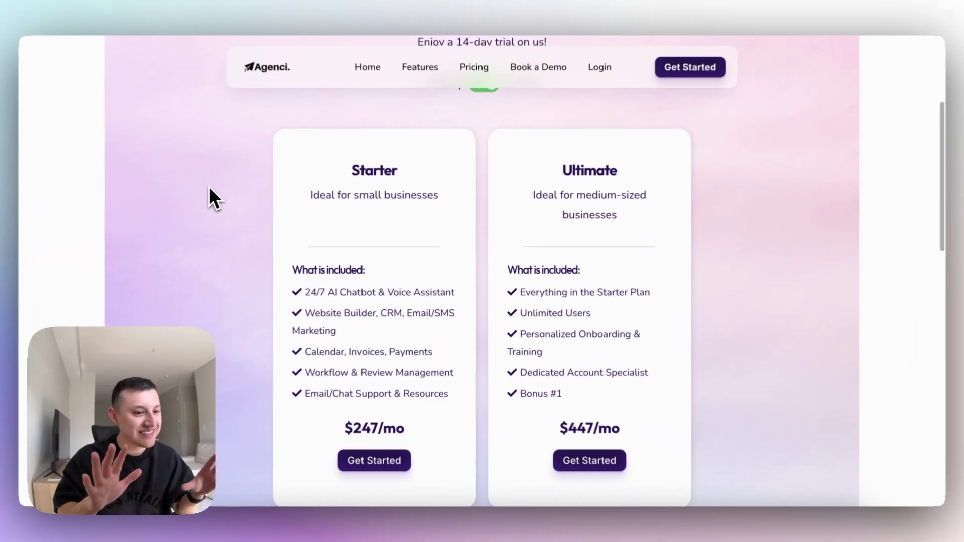
{"action": "scroll", "coordinate": [219, 198], "scroll_direction": "up", "scroll_amount": 2}
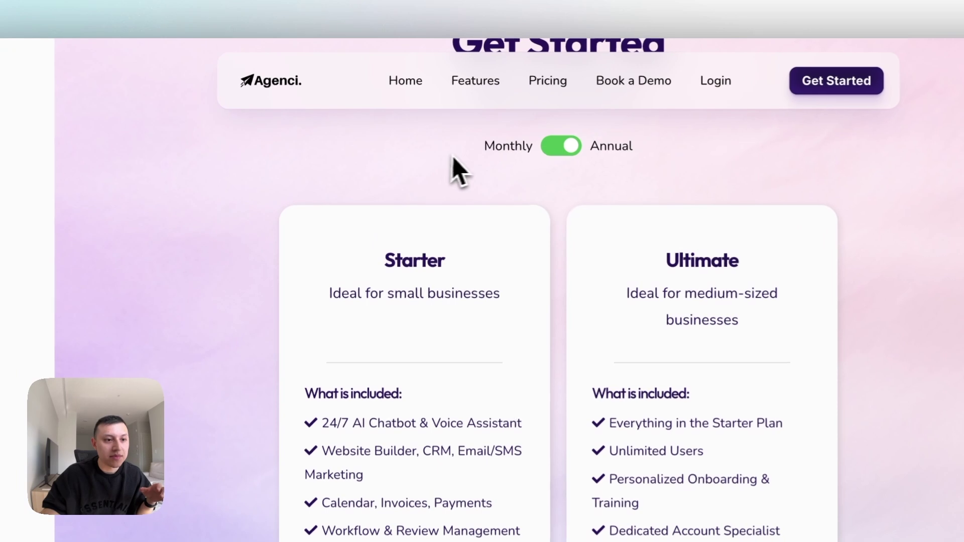
{"action": "scroll", "coordinate": [392, 135], "scroll_direction": "down", "scroll_amount": 1}
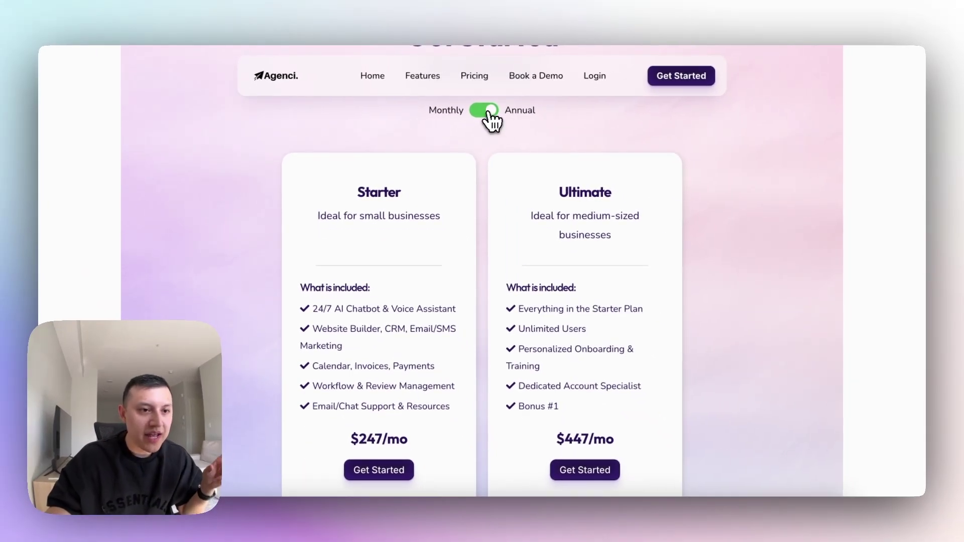
{"action": "left_click", "coordinate": [490, 112]}
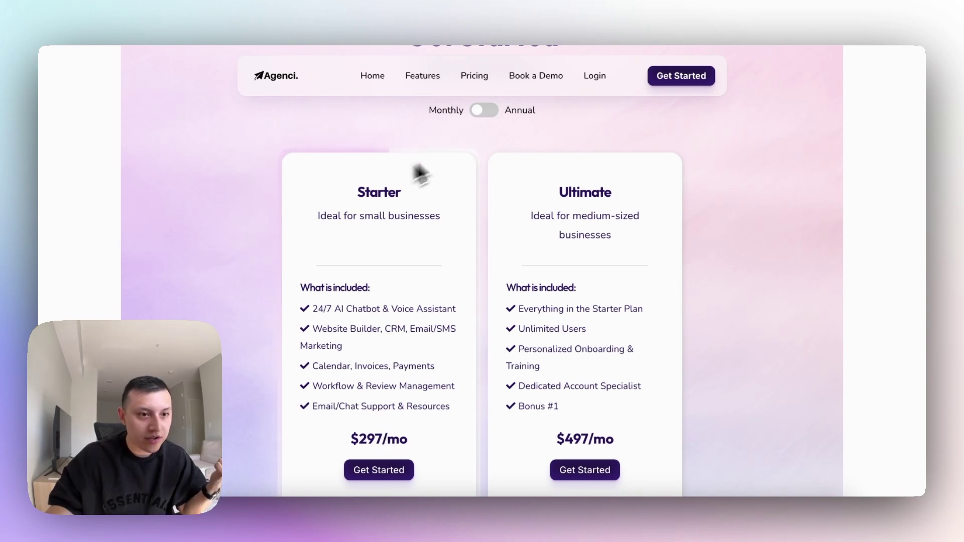
{"action": "left_click", "coordinate": [487, 113]}
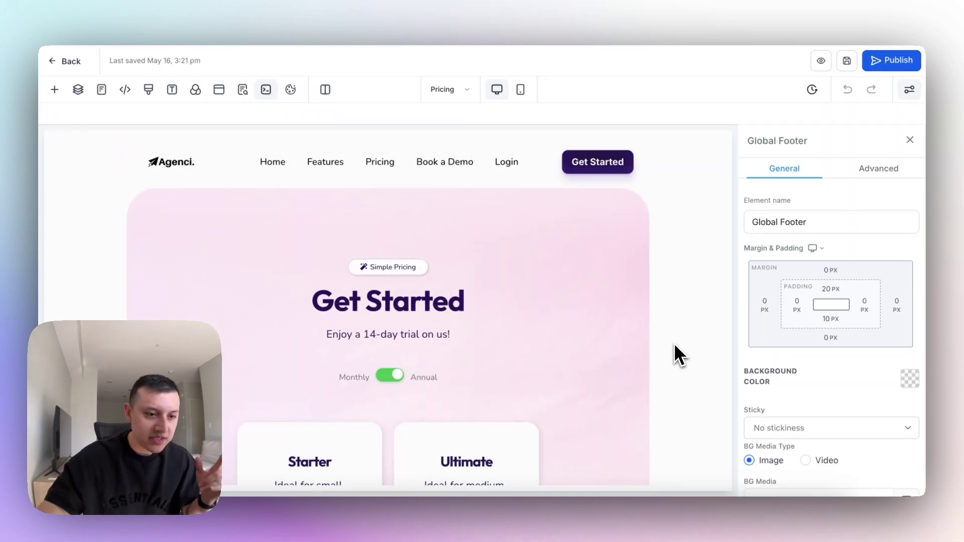
Close the Global Footer settings panel and scroll to the Starter and Ultimate plan cards.
{"action": "scroll", "coordinate": [673, 343], "scroll_direction": "down", "scroll_amount": 1}
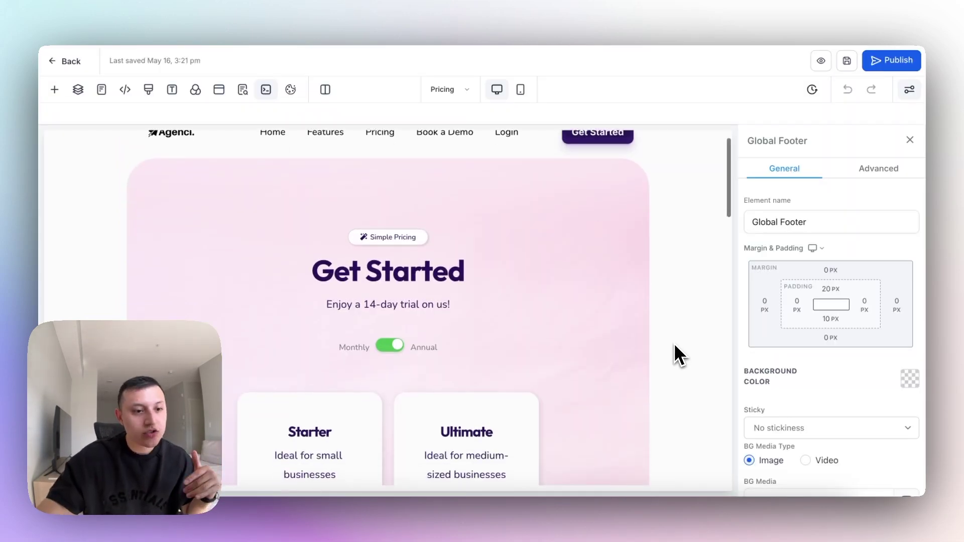
{"action": "scroll", "coordinate": [671, 352], "scroll_direction": "down", "scroll_amount": 4}
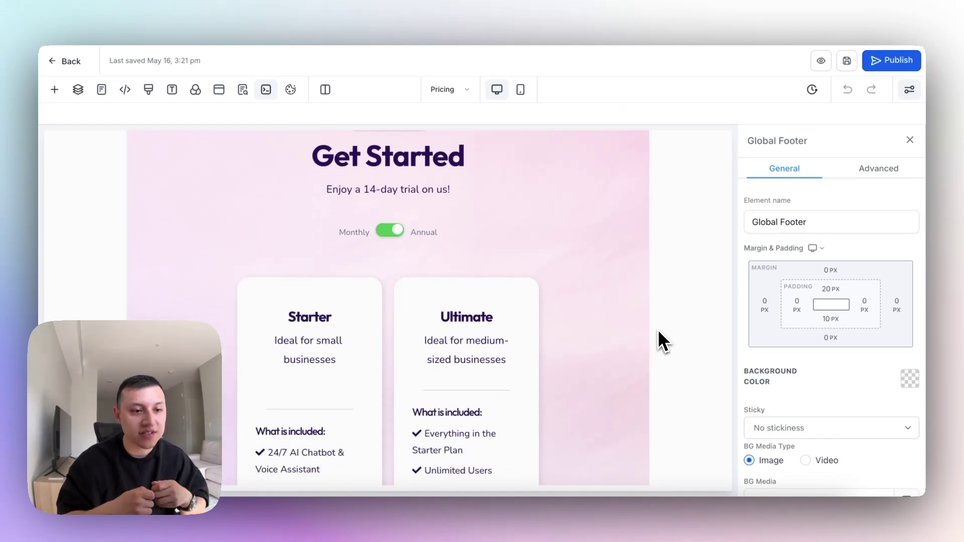
{"action": "left_click", "coordinate": [658, 329]}
{"action": "scroll", "coordinate": [683, 326], "scroll_direction": "down", "scroll_amount": 4}
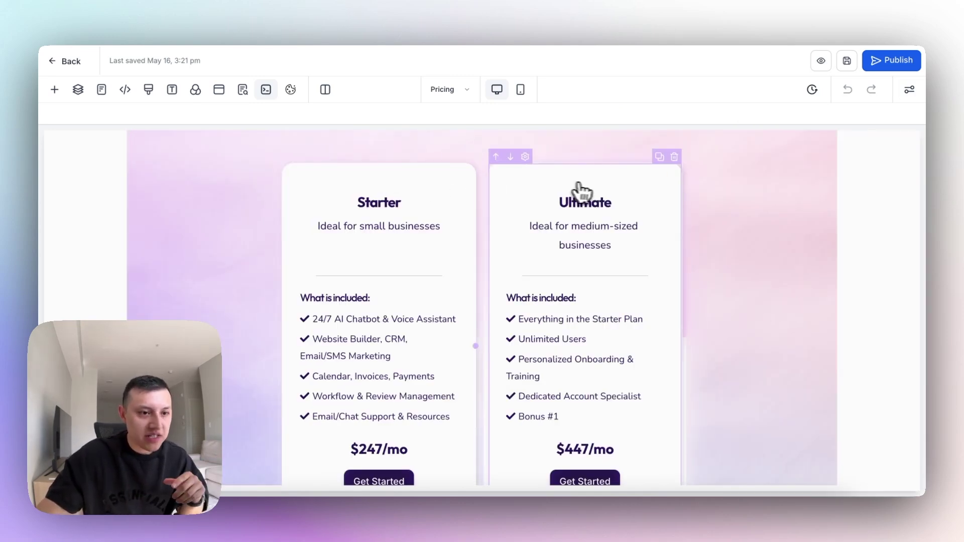
{"action": "scroll", "coordinate": [474, 236], "scroll_direction": "down", "scroll_amount": 3}
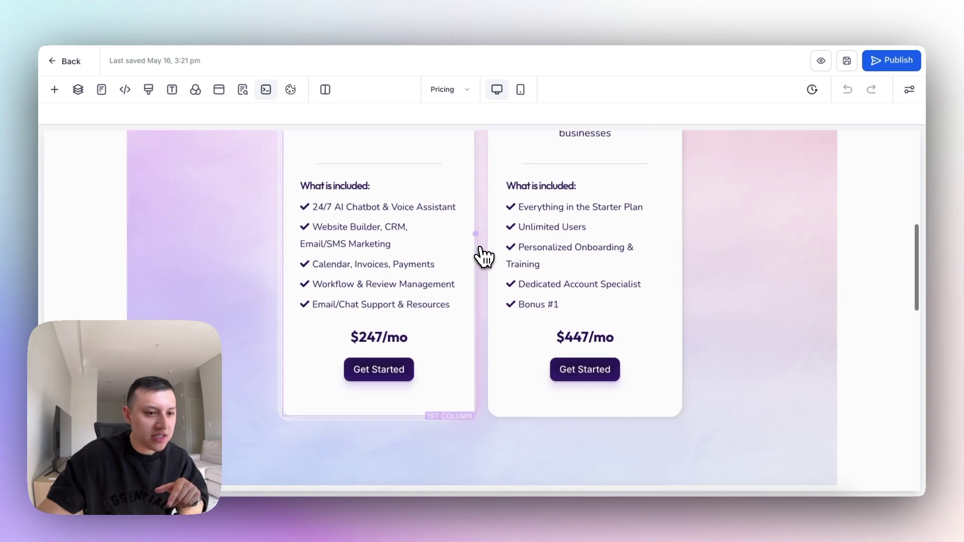
{"action": "scroll", "coordinate": [436, 296], "scroll_direction": "up", "scroll_amount": 2}
{"action": "scroll", "coordinate": [402, 241], "scroll_direction": "up", "scroll_amount": 1}
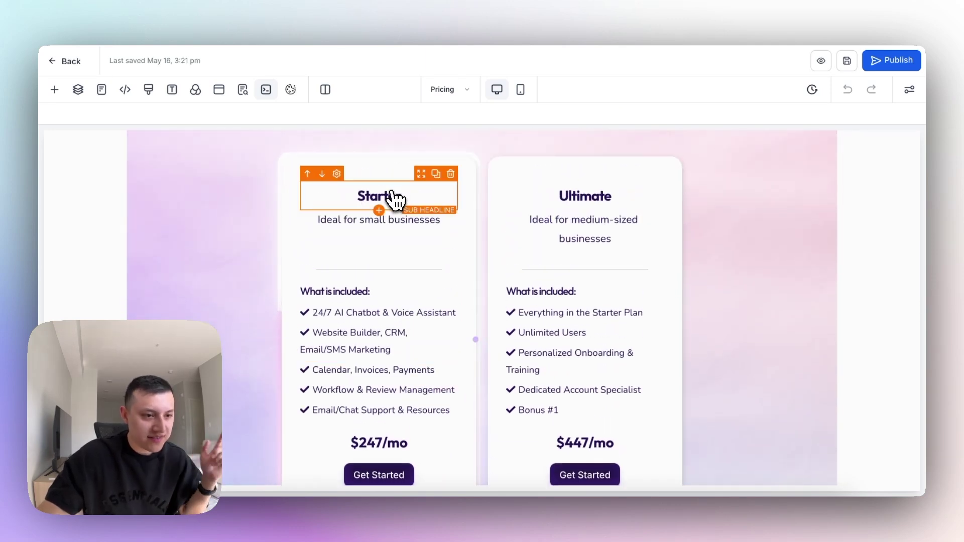
{"action": "scroll", "coordinate": [359, 231], "scroll_direction": "down", "scroll_amount": 1}
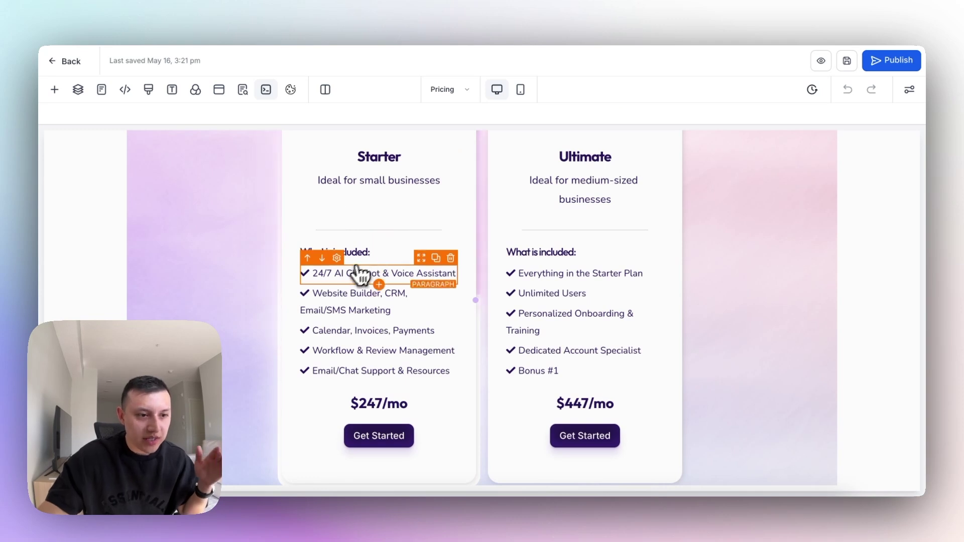
Inspect the '24/7 AI Chatbot' paragraph's settings, then close its panel.
{"action": "left_click", "coordinate": [314, 275]}
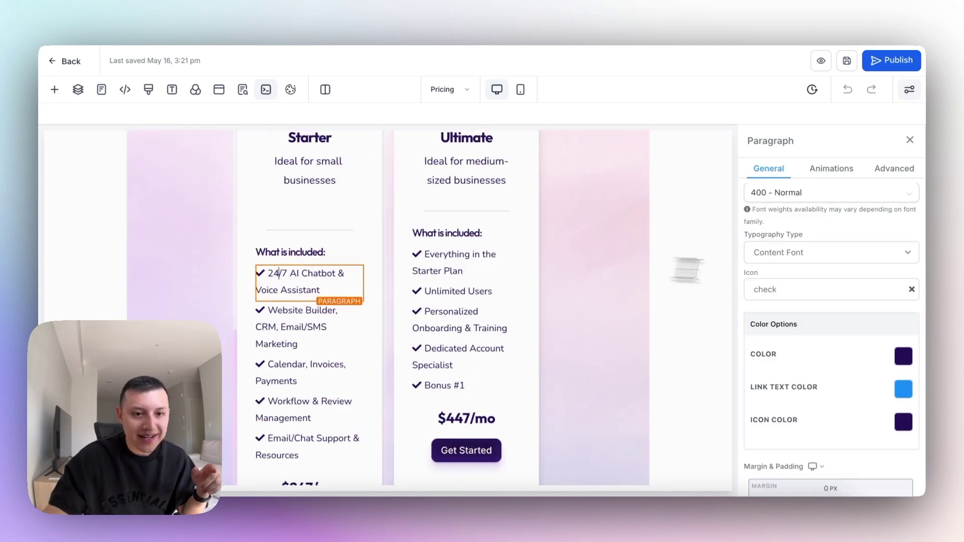
{"action": "scroll", "coordinate": [312, 233], "scroll_direction": "down", "scroll_amount": 1}
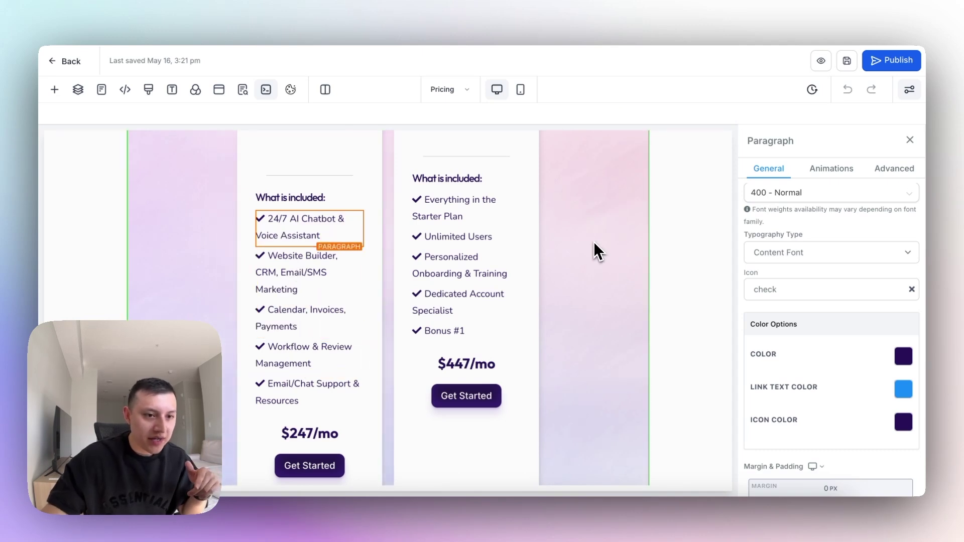
{"action": "key", "text": "Escape"}
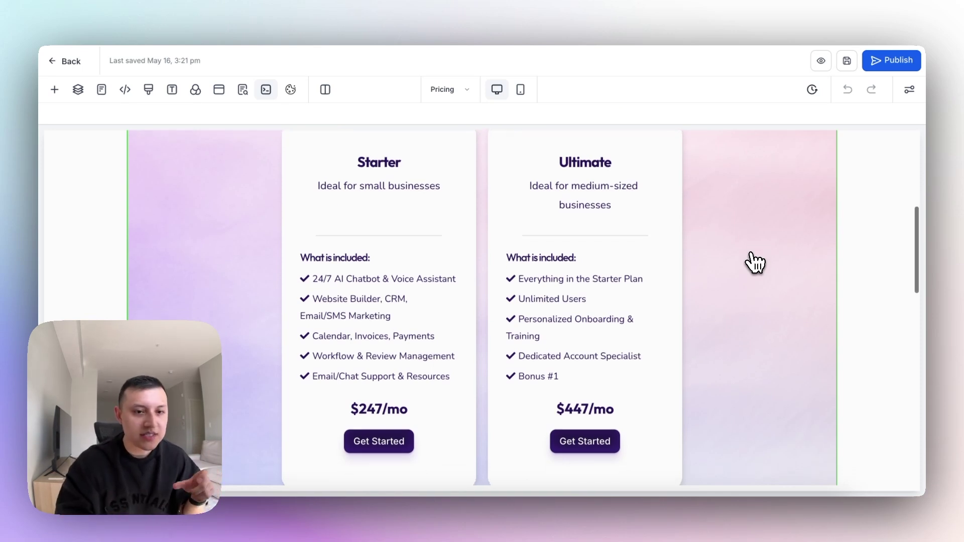
{"action": "scroll", "coordinate": [754, 262], "scroll_direction": "up", "scroll_amount": 2}
{"action": "scroll", "coordinate": [757, 279], "scroll_direction": "down", "scroll_amount": 2}
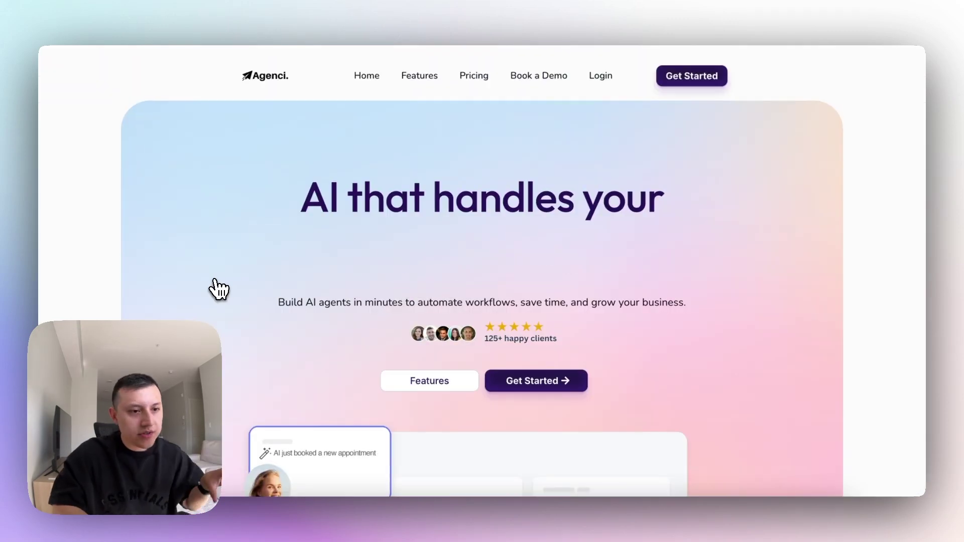
{"action": "scroll", "coordinate": [216, 286], "scroll_direction": "down", "scroll_amount": 10}
{"action": "scroll", "coordinate": [216, 289], "scroll_direction": "down", "scroll_amount": 3}
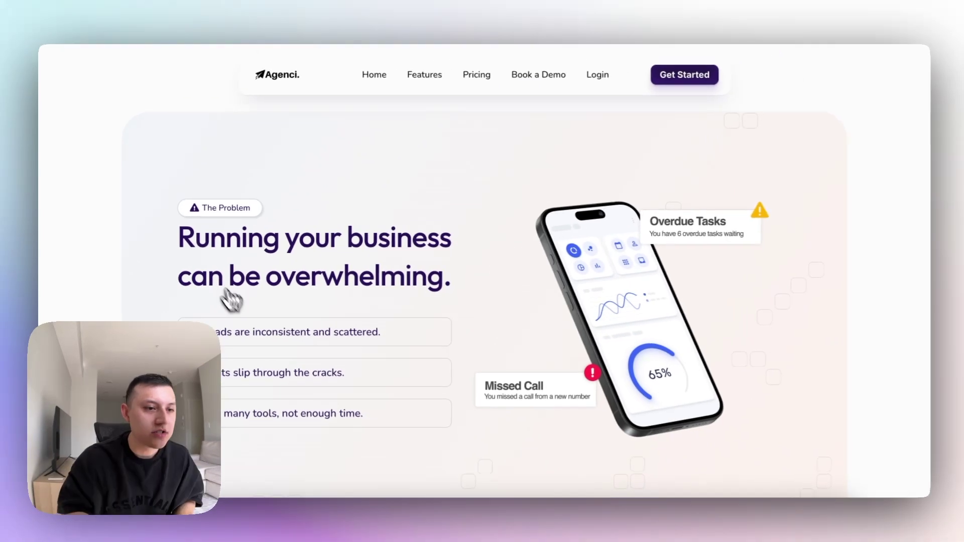
{"action": "scroll", "coordinate": [377, 391], "scroll_direction": "down", "scroll_amount": 2}
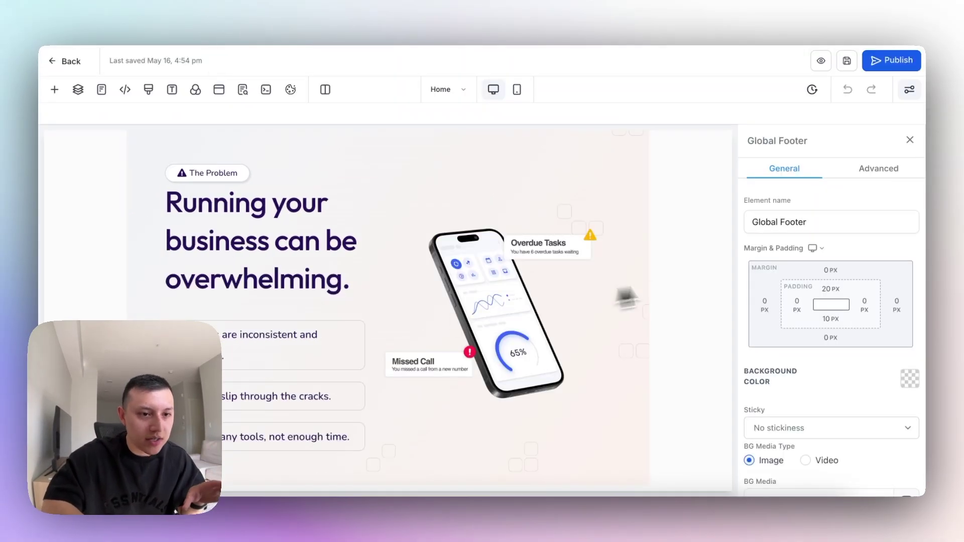
Inspect the 'Running your business' headline's settings in the problem section.
{"action": "scroll", "coordinate": [650, 293], "scroll_direction": "up", "scroll_amount": 2}
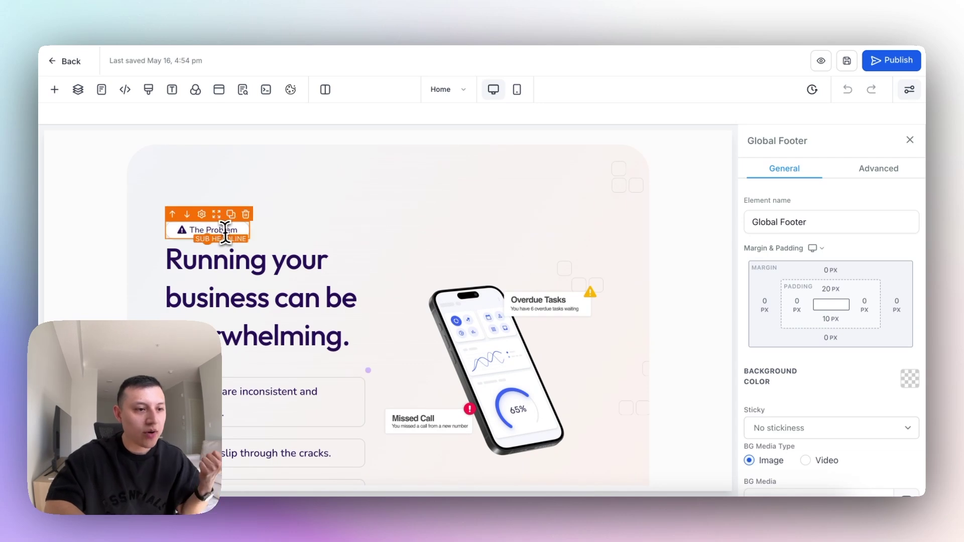
{"action": "left_click", "coordinate": [226, 249]}
{"action": "scroll", "coordinate": [230, 200], "scroll_direction": "down", "scroll_amount": 2}
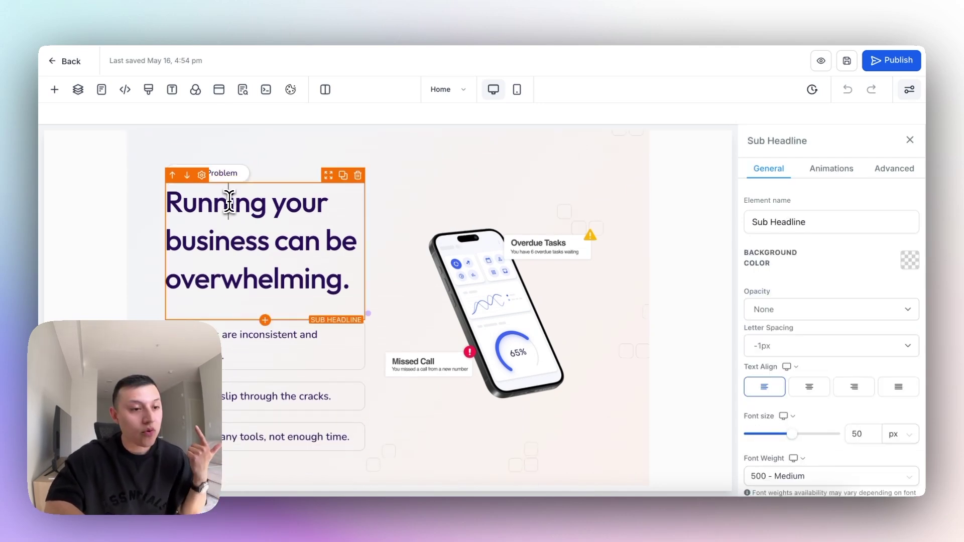
{"action": "scroll", "coordinate": [229, 201], "scroll_direction": "down", "scroll_amount": 2}
Check the 'Leads are inconsistent' paragraph's Advanced border options, then select the phone mockup image.
{"action": "left_click", "coordinate": [231, 293]}
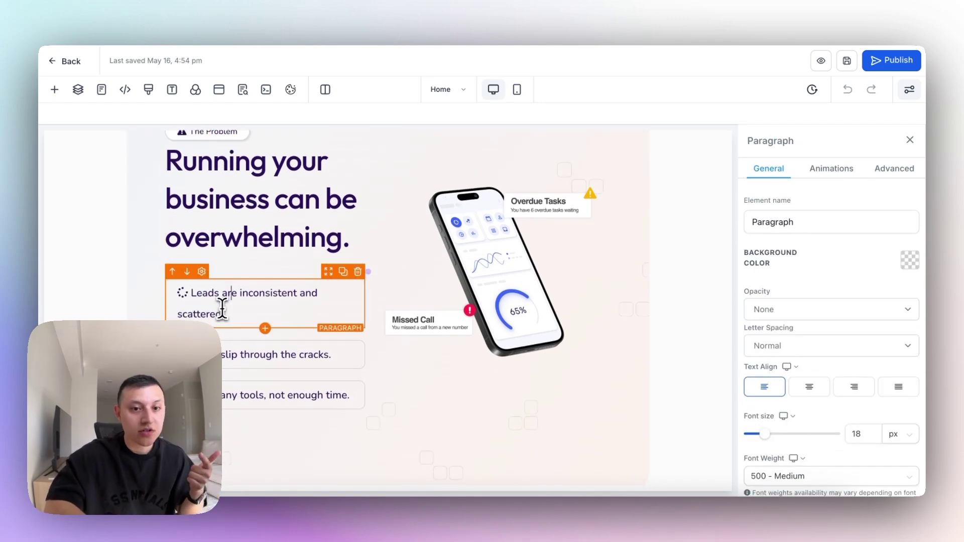
{"action": "left_click", "coordinate": [908, 175]}
{"action": "scroll", "coordinate": [803, 372], "scroll_direction": "down", "scroll_amount": 3}
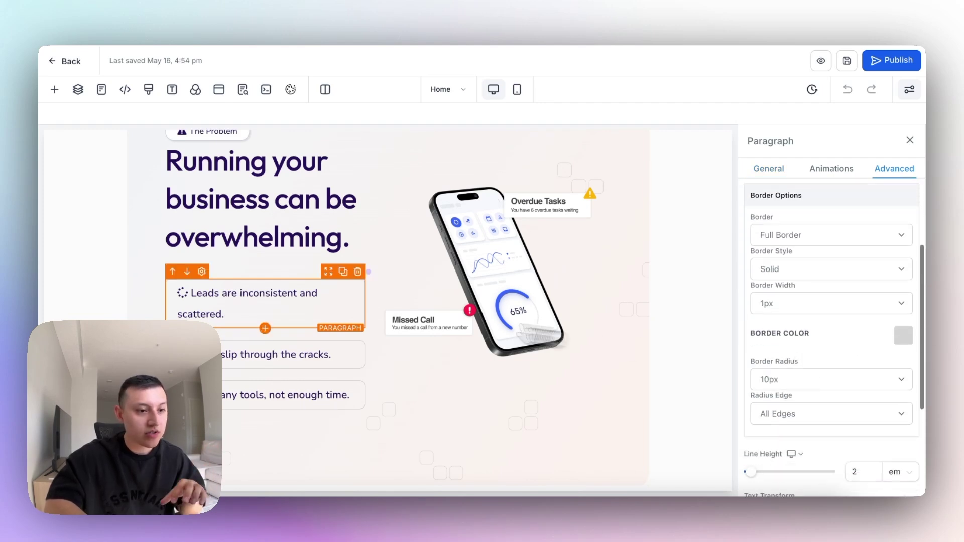
{"action": "scroll", "coordinate": [494, 331], "scroll_direction": "up", "scroll_amount": 1}
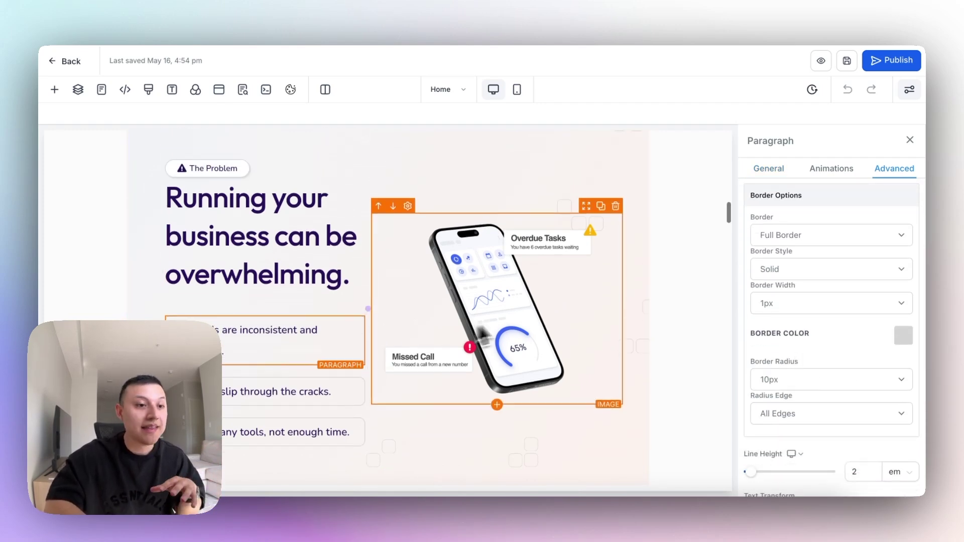
{"action": "left_click", "coordinate": [517, 317]}
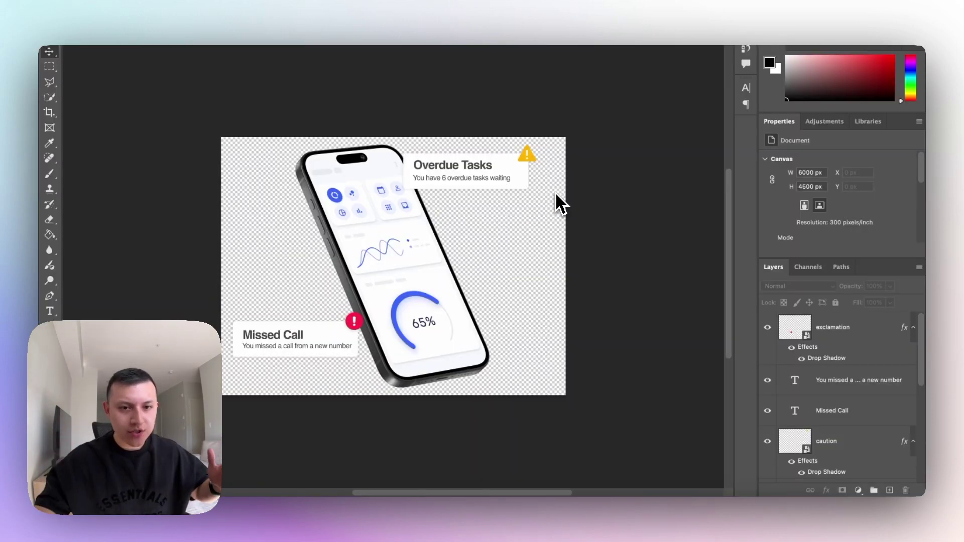
Hide and reshow the red exclamation icon layer.
{"action": "left_click", "coordinate": [771, 334]}
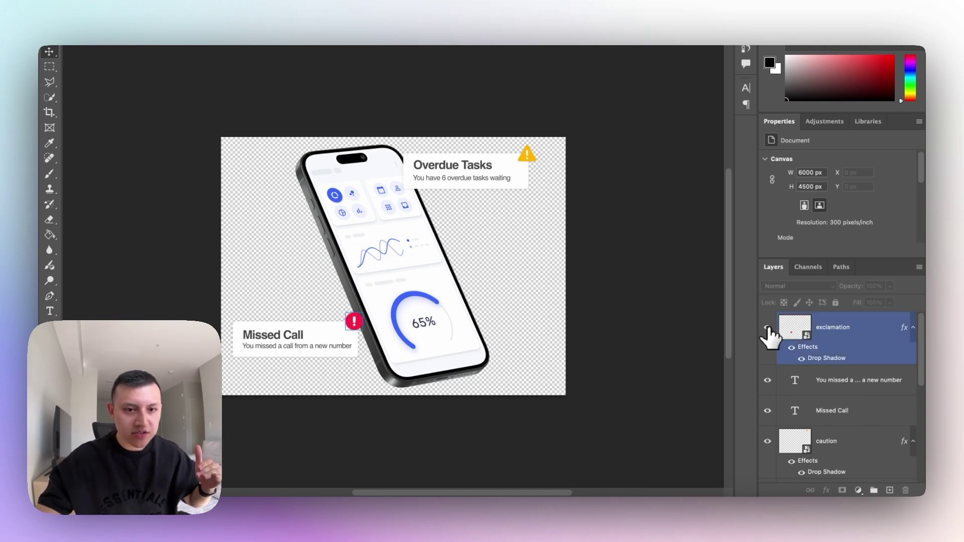
{"action": "left_click", "coordinate": [768, 327]}
{"action": "left_click", "coordinate": [768, 327]}
{"action": "scroll", "coordinate": [770, 347], "scroll_direction": "down", "scroll_amount": 1}
Toggle the missed-call description and Missed Call title layers back to visible, then select the Overdue Tasks card.
{"action": "left_click", "coordinate": [768, 358]}
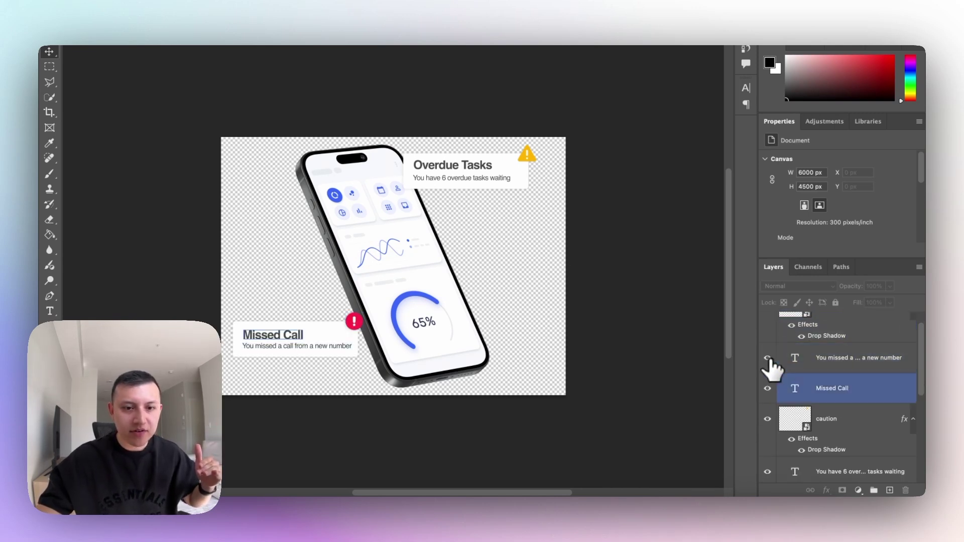
{"action": "left_click", "coordinate": [768, 358]}
{"action": "left_click", "coordinate": [768, 358]}
{"action": "left_click", "coordinate": [768, 358]}
{"action": "left_click", "coordinate": [768, 388]}
{"action": "left_click", "coordinate": [768, 388]}
{"action": "scroll", "coordinate": [783, 402], "scroll_direction": "down", "scroll_amount": 3}
{"action": "left_click", "coordinate": [788, 401]}
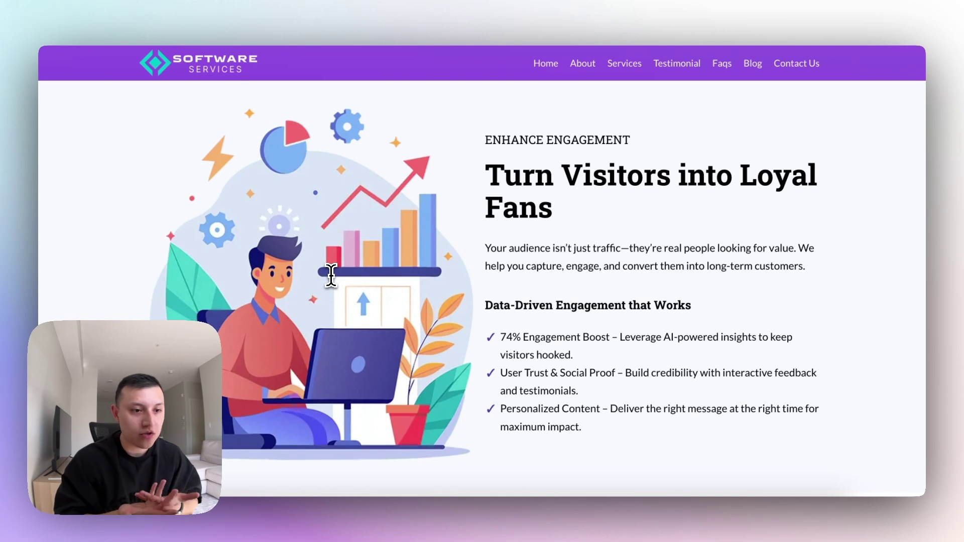
Switch to the Agenci browser tab, showing its 'Running your business can be overwhelming' section.
{"action": "left_click", "coordinate": [312, 26]}
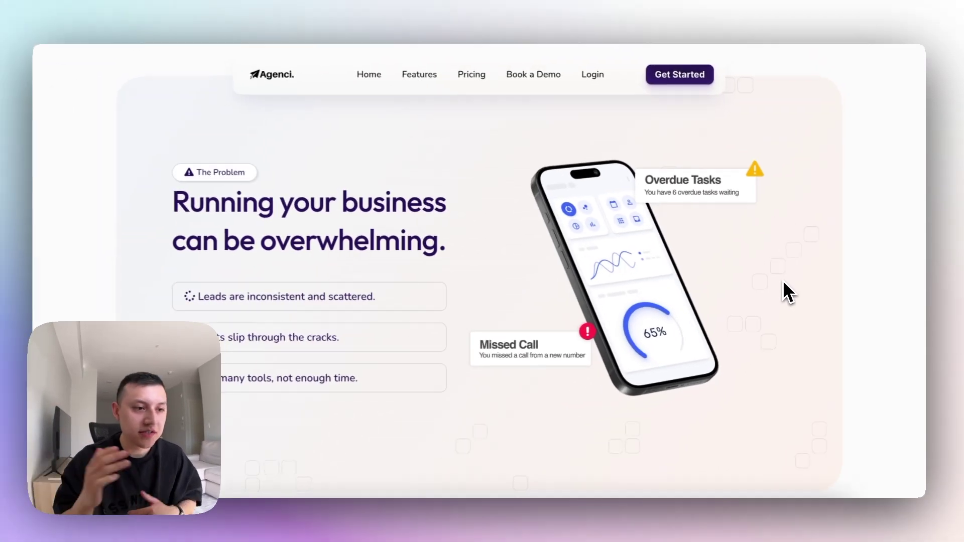
Scroll up and down through the live Agenci landing page sections.
{"action": "scroll", "coordinate": [436, 203], "scroll_direction": "up", "scroll_amount": 5}
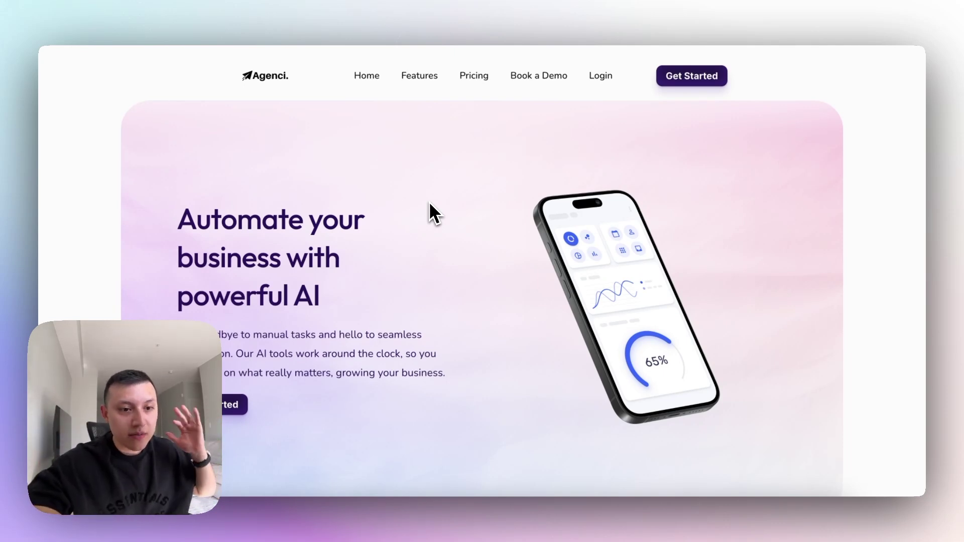
{"action": "scroll", "coordinate": [430, 204], "scroll_direction": "down", "scroll_amount": 10}
{"action": "scroll", "coordinate": [429, 206], "scroll_direction": "down", "scroll_amount": 2}
{"action": "scroll", "coordinate": [307, 194], "scroll_direction": "up", "scroll_amount": 2}
{"action": "scroll", "coordinate": [327, 210], "scroll_direction": "down", "scroll_amount": 4}
{"action": "scroll", "coordinate": [607, 301], "scroll_direction": "down", "scroll_amount": 10}
{"action": "scroll", "coordinate": [558, 267], "scroll_direction": "down", "scroll_amount": 10}
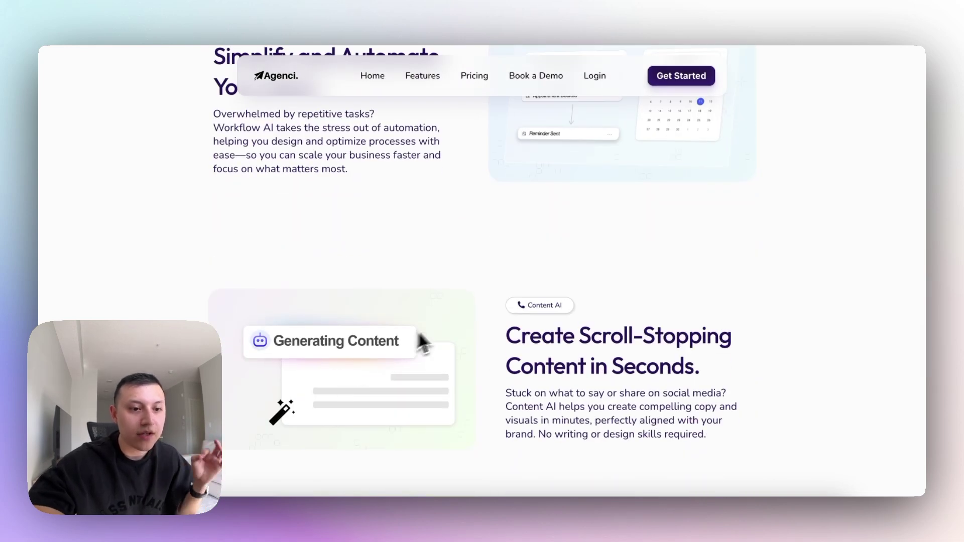
{"action": "scroll", "coordinate": [519, 339], "scroll_direction": "down", "scroll_amount": 4}
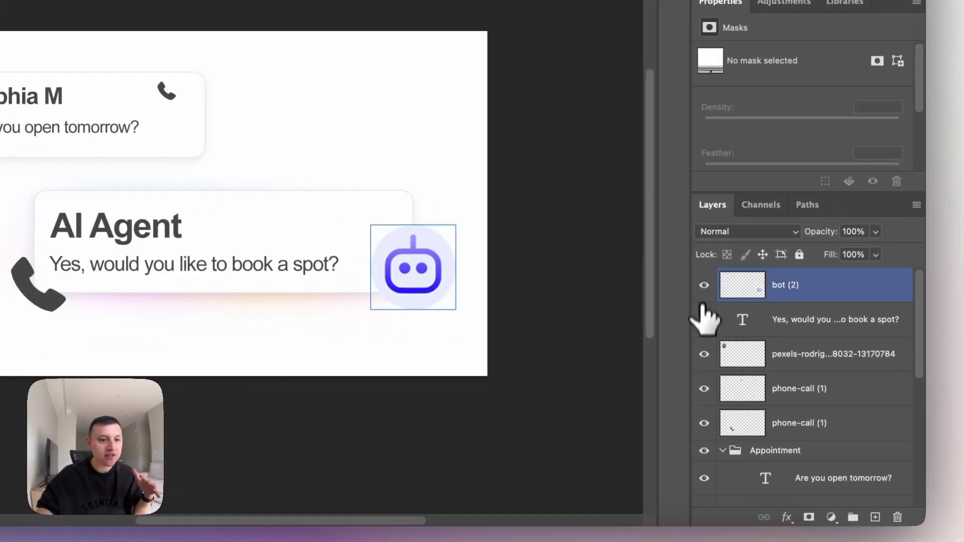
Go through the mockup's layers and hide the Color Fill 1 white background.
{"action": "left_click", "coordinate": [703, 320]}
{"action": "left_click", "coordinate": [703, 351]}
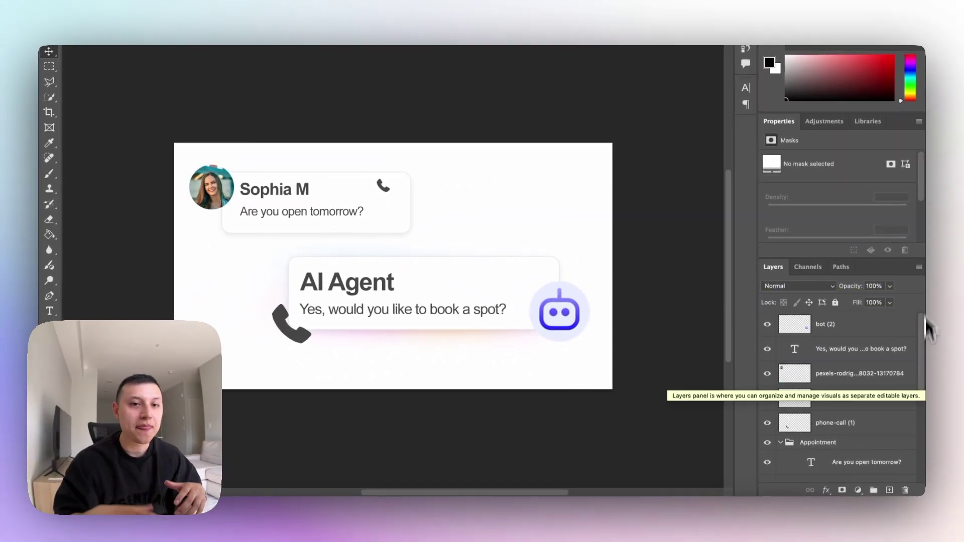
{"action": "scroll", "coordinate": [844, 392], "scroll_direction": "down", "scroll_amount": 5}
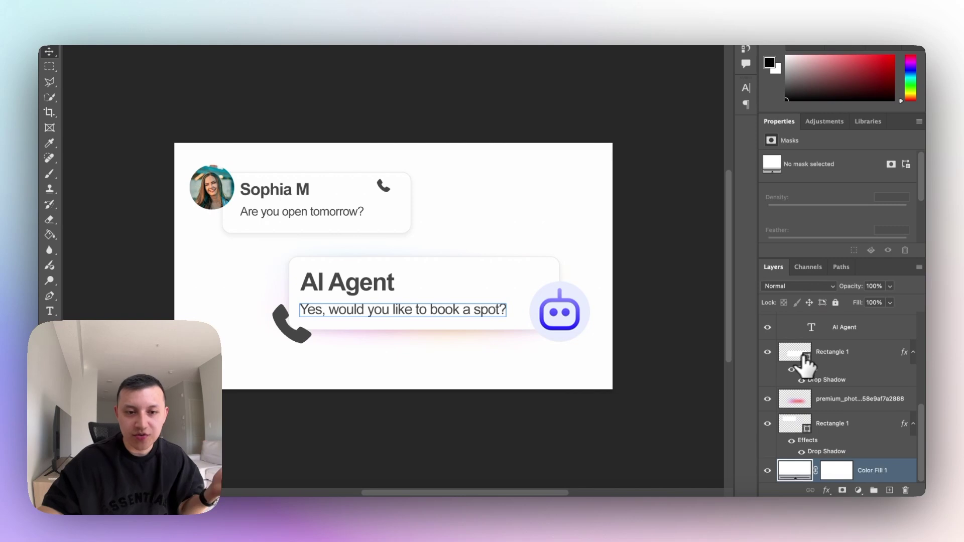
{"action": "left_click", "coordinate": [829, 398]}
{"action": "left_click", "coordinate": [831, 423]}
{"action": "left_click", "coordinate": [786, 468]}
{"action": "left_click", "coordinate": [767, 470]}
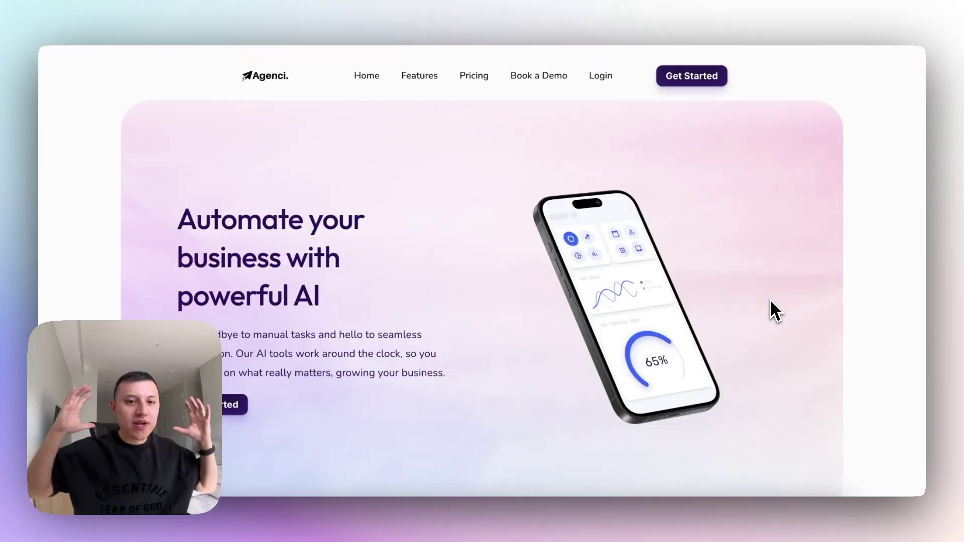
Scroll back and forth through the live site's 'Our top features at a glance' card grid.
{"action": "scroll", "coordinate": [829, 323], "scroll_direction": "down", "scroll_amount": 8}
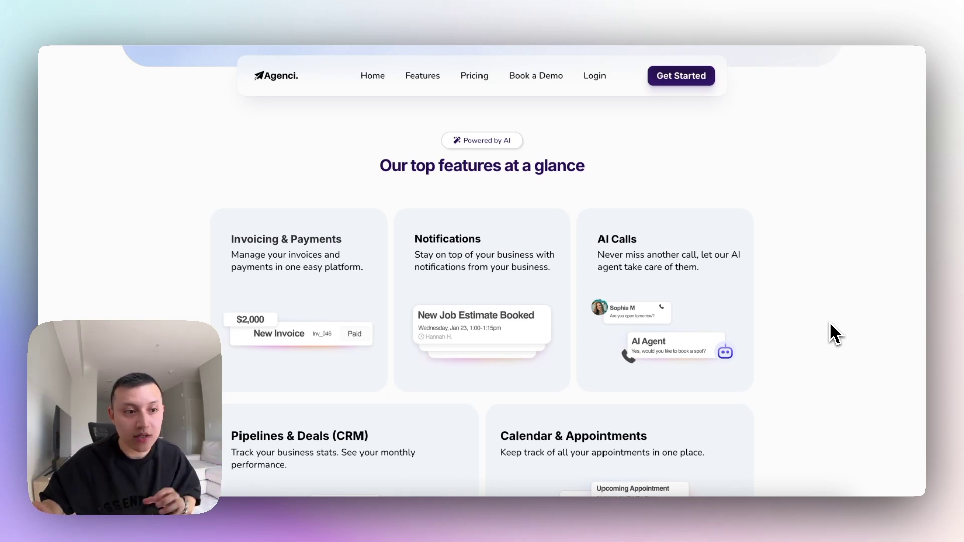
{"action": "scroll", "coordinate": [828, 331], "scroll_direction": "down", "scroll_amount": 2}
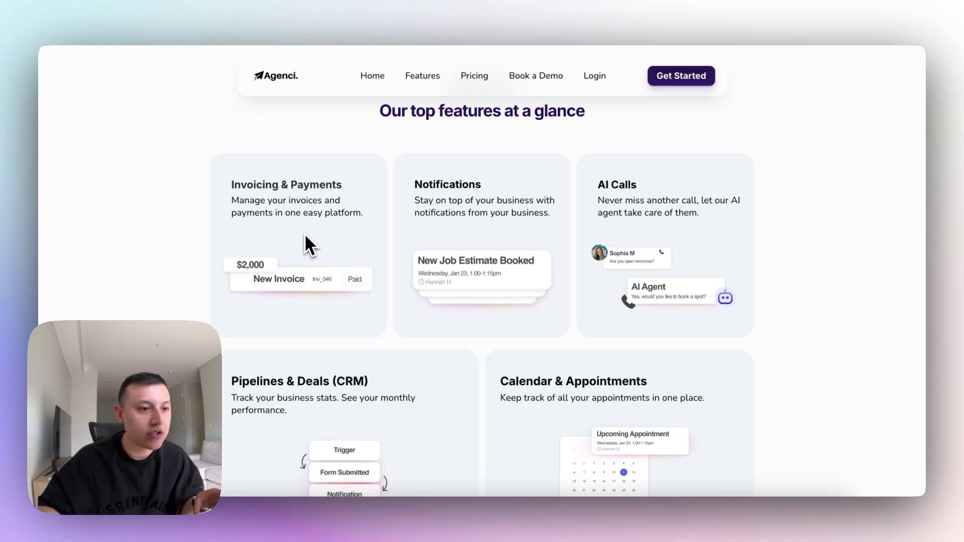
{"action": "scroll", "coordinate": [426, 247], "scroll_direction": "down", "scroll_amount": 3}
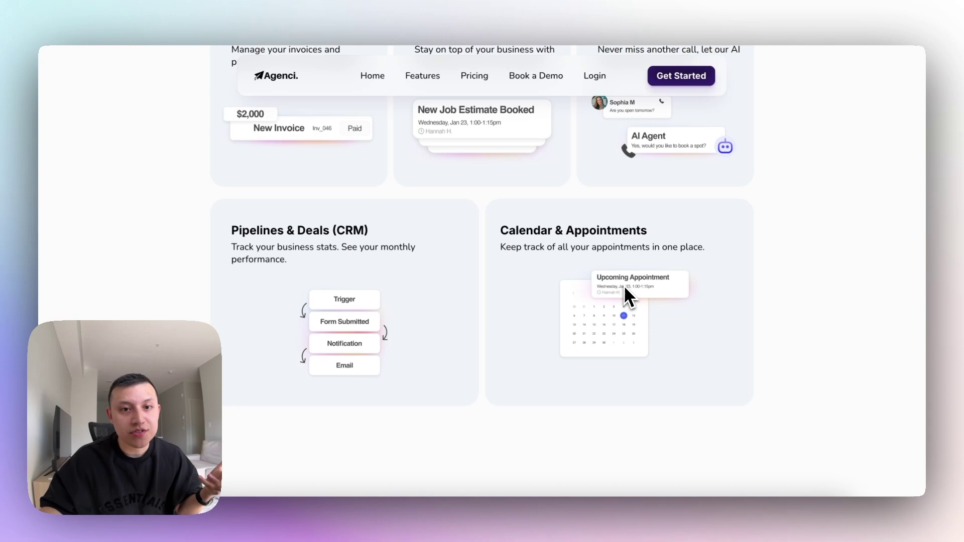
{"action": "scroll", "coordinate": [624, 285], "scroll_direction": "up", "scroll_amount": 2}
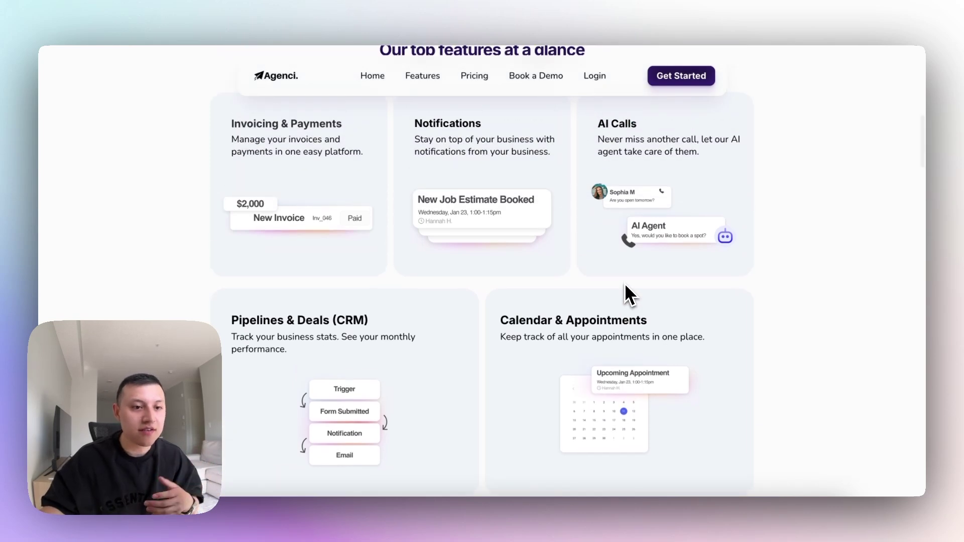
{"action": "scroll", "coordinate": [312, 230], "scroll_direction": "up", "scroll_amount": 2}
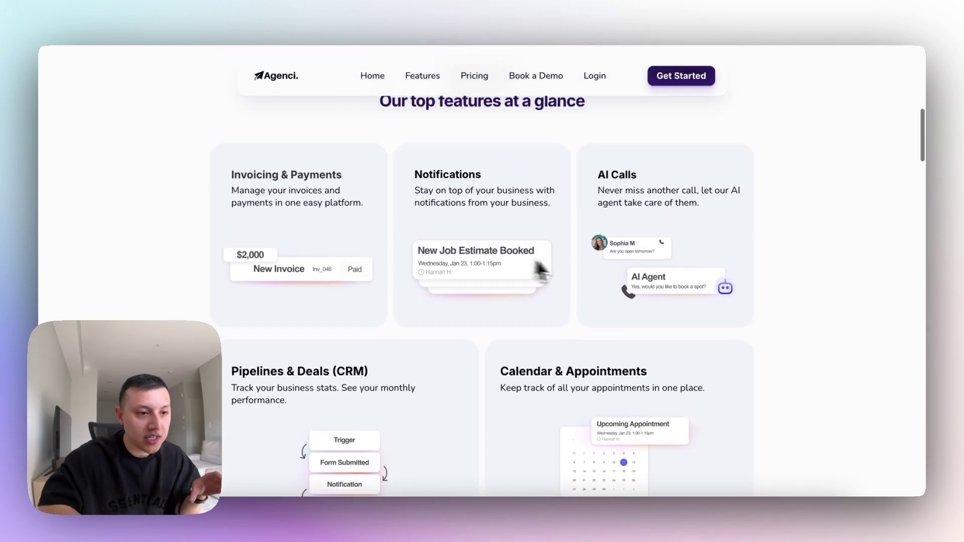
{"action": "scroll", "coordinate": [417, 336], "scroll_direction": "down", "scroll_amount": 1}
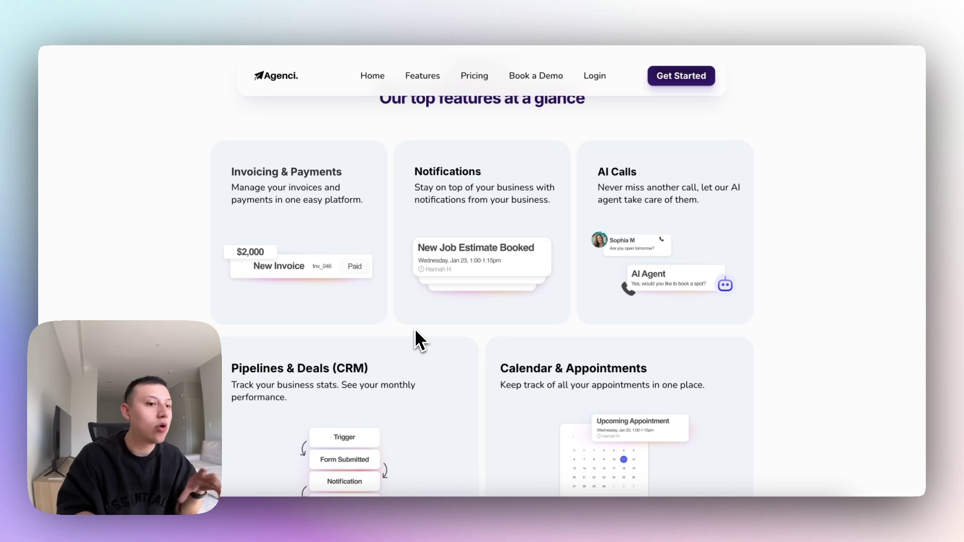
{"action": "scroll", "coordinate": [416, 332], "scroll_direction": "down", "scroll_amount": 1}
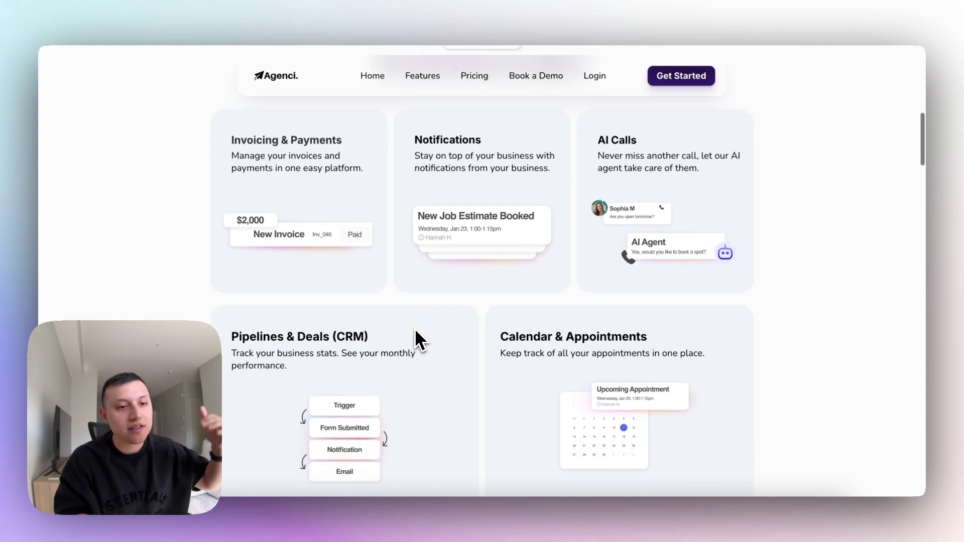
{"action": "scroll", "coordinate": [416, 336], "scroll_direction": "down", "scroll_amount": 2}
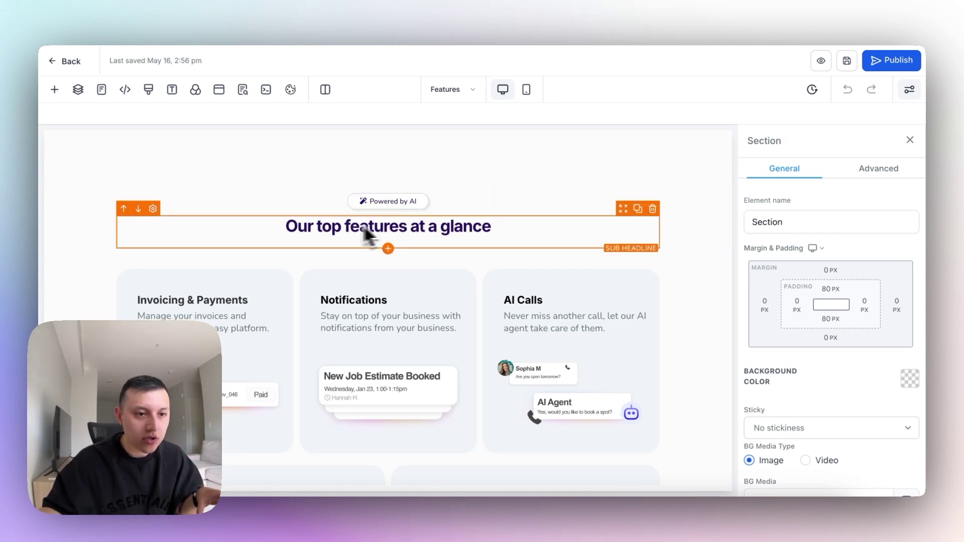
Duplicate the Pipelines & Deals column twice, then undo the duplications.
{"action": "scroll", "coordinate": [566, 225], "scroll_direction": "down", "scroll_amount": 3}
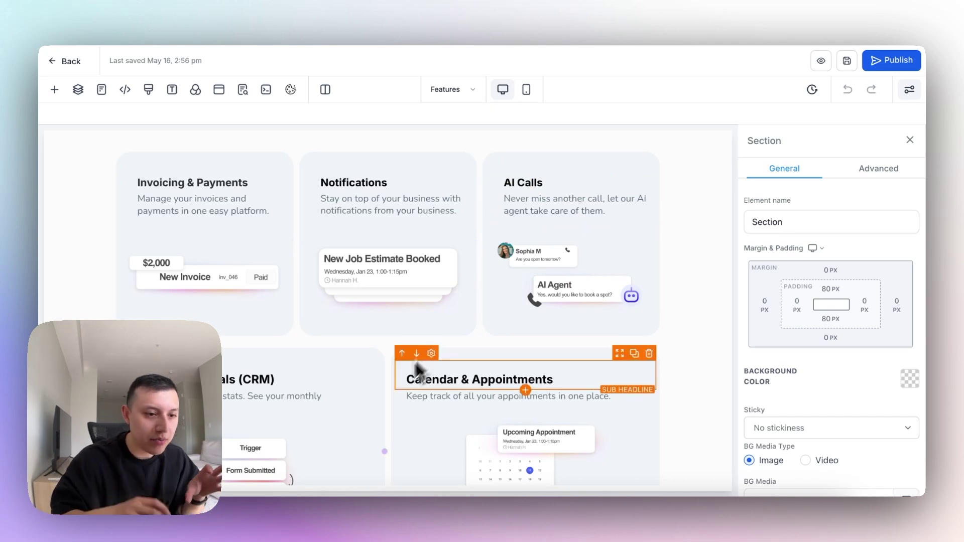
{"action": "scroll", "coordinate": [408, 367], "scroll_direction": "down", "scroll_amount": 4}
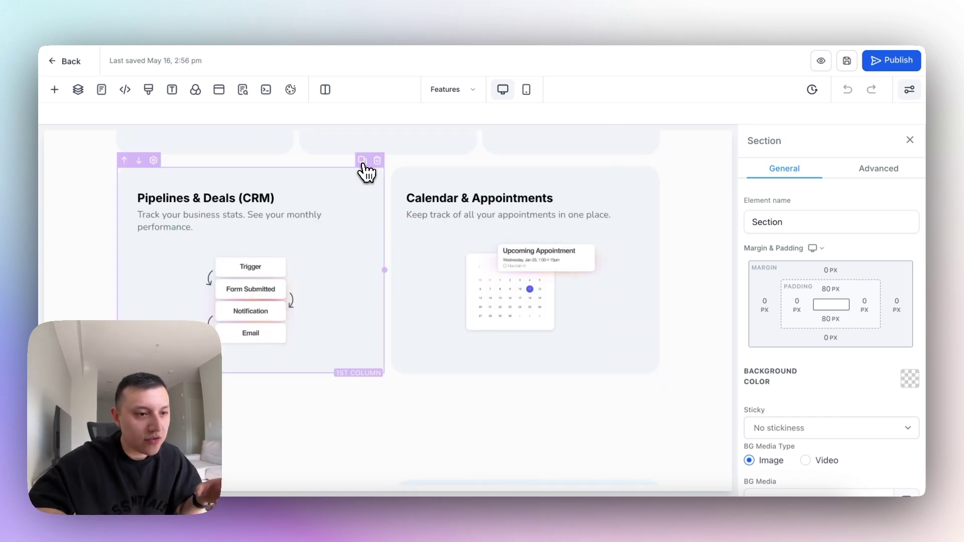
{"action": "left_click", "coordinate": [362, 162]}
{"action": "left_click", "coordinate": [454, 161]}
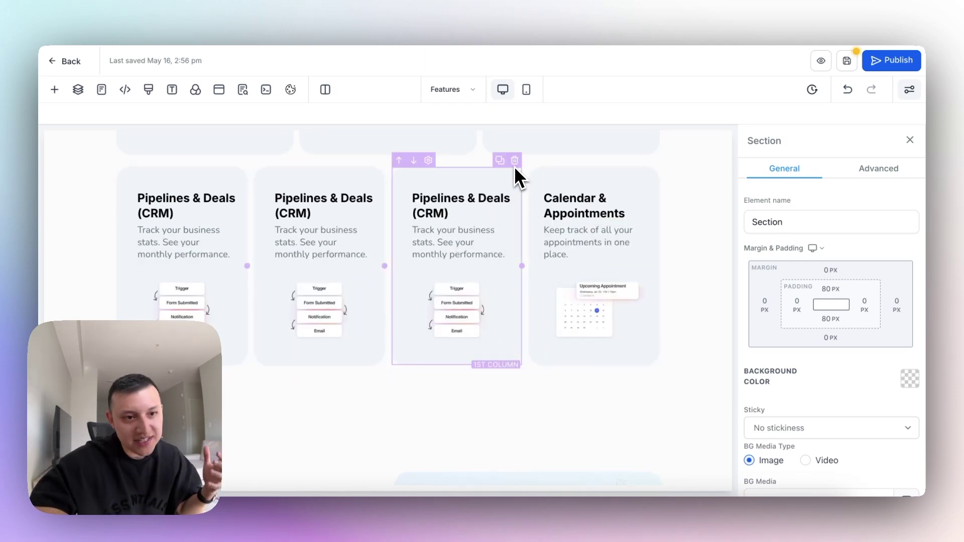
{"action": "left_click", "coordinate": [515, 167]}
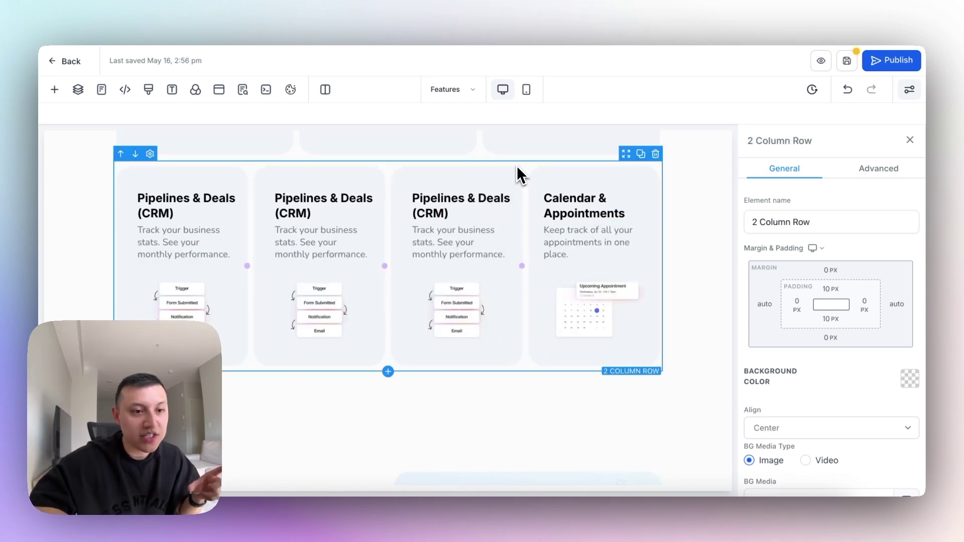
{"action": "key", "text": "ctrl+z"}
{"action": "key", "text": "ctrl+z"}
Drag the column divider so Pipelines & Deals narrows and Calendar & Appointments widens.
{"action": "left_click_drag", "start_coordinate": [477, 271], "coordinate": [430, 275]}
{"action": "left_click", "coordinate": [434, 272]}
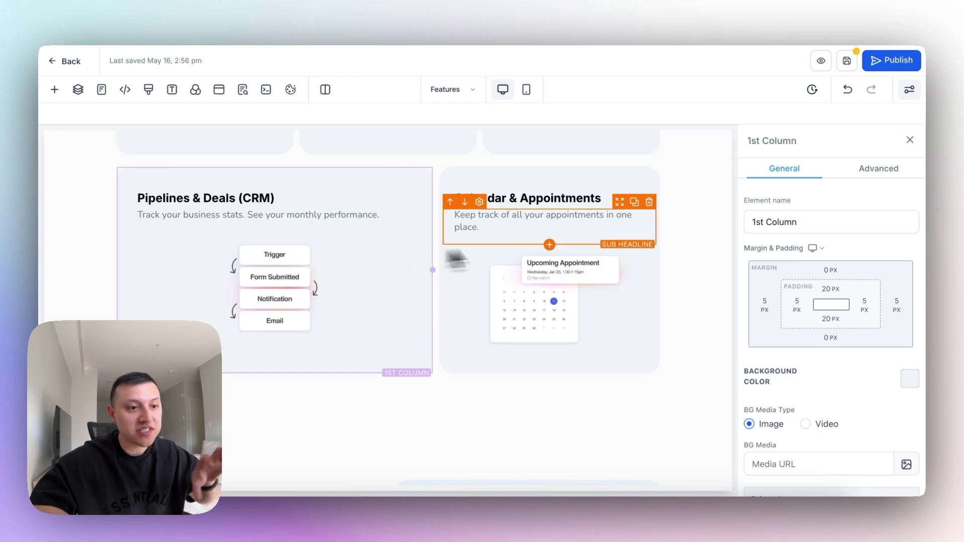
{"action": "scroll", "coordinate": [592, 234], "scroll_direction": "up", "scroll_amount": 3}
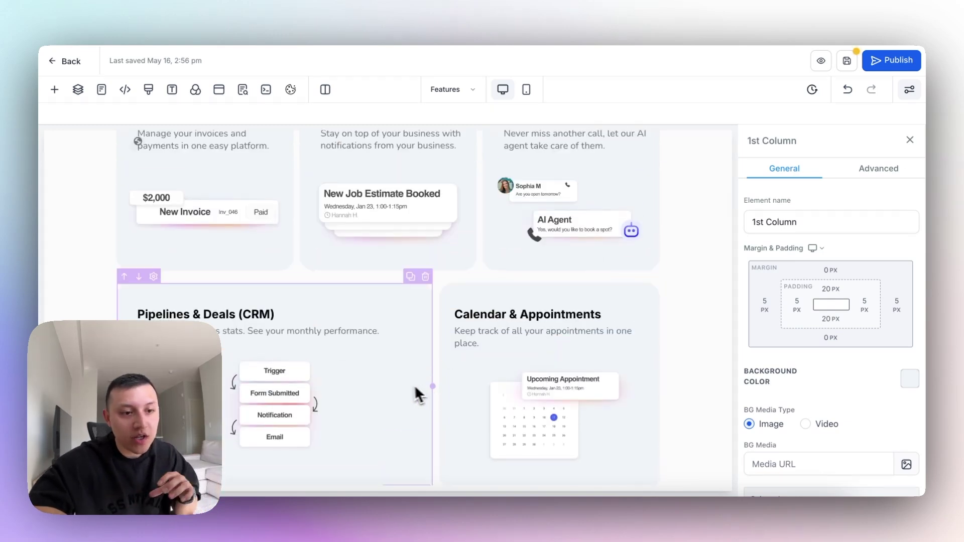
{"action": "scroll", "coordinate": [440, 397], "scroll_direction": "down", "scroll_amount": 1}
{"action": "mouse_move", "coordinate": [435, 341]}
{"action": "left_mouse_down"}
{"action": "mouse_move", "coordinate": [287, 340]}
{"action": "mouse_move", "coordinate": [445, 348]}
{"action": "mouse_move", "coordinate": [438, 341]}
{"action": "left_mouse_up"}
{"action": "left_click_drag", "start_coordinate": [500, 340], "coordinate": [383, 338]}
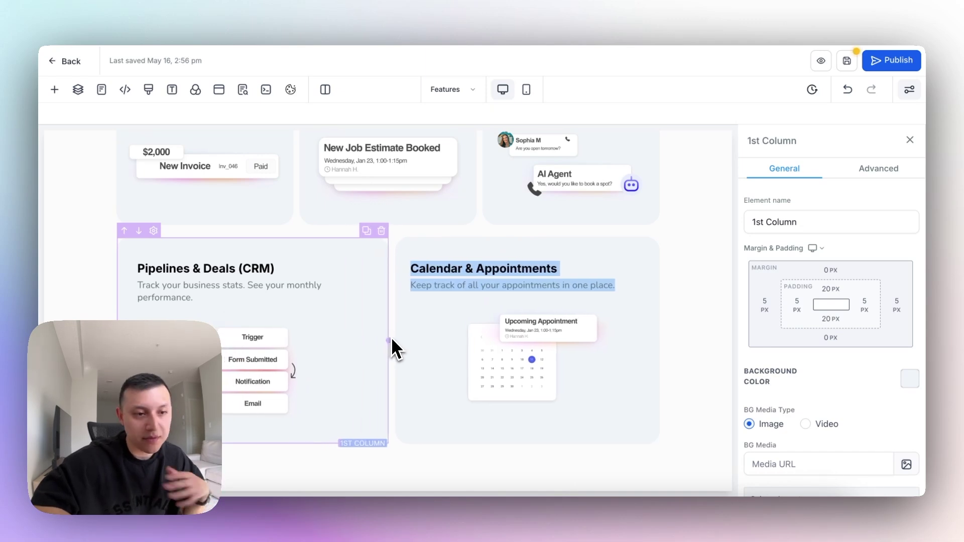
Select the AI Calls card's column and show its 1px, 25px-radius border settings.
{"action": "scroll", "coordinate": [394, 346], "scroll_direction": "up", "scroll_amount": 3}
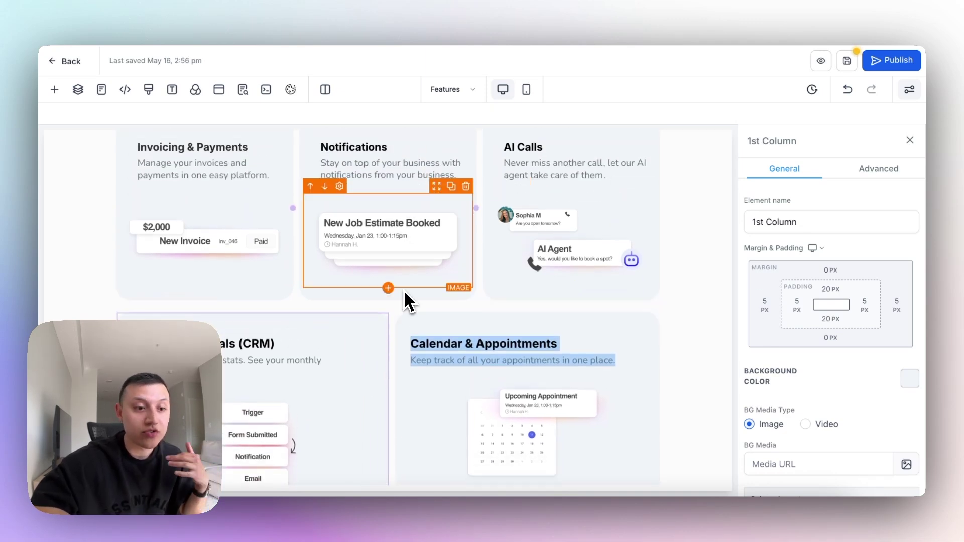
{"action": "scroll", "coordinate": [665, 243], "scroll_direction": "up", "scroll_amount": 2}
{"action": "left_click", "coordinate": [665, 243]}
{"action": "left_click", "coordinate": [570, 194]}
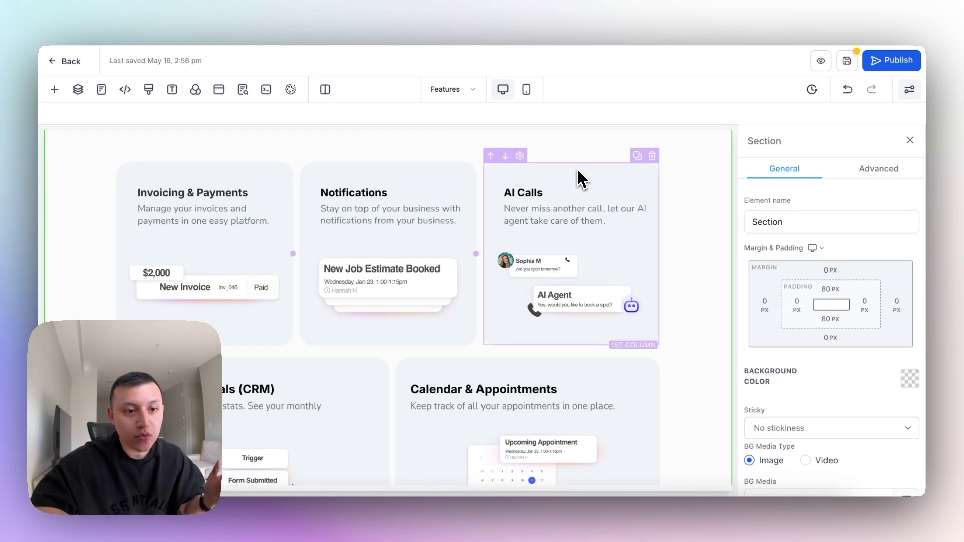
{"action": "left_click", "coordinate": [898, 173]}
{"action": "scroll", "coordinate": [833, 301], "scroll_direction": "down", "scroll_amount": 3}
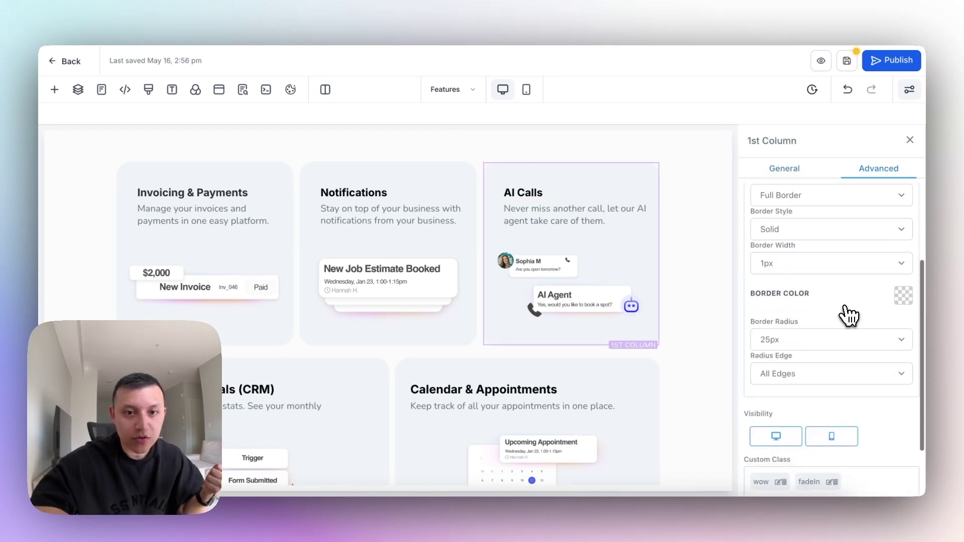
{"action": "scroll", "coordinate": [790, 307], "scroll_direction": "down", "scroll_amount": 2}
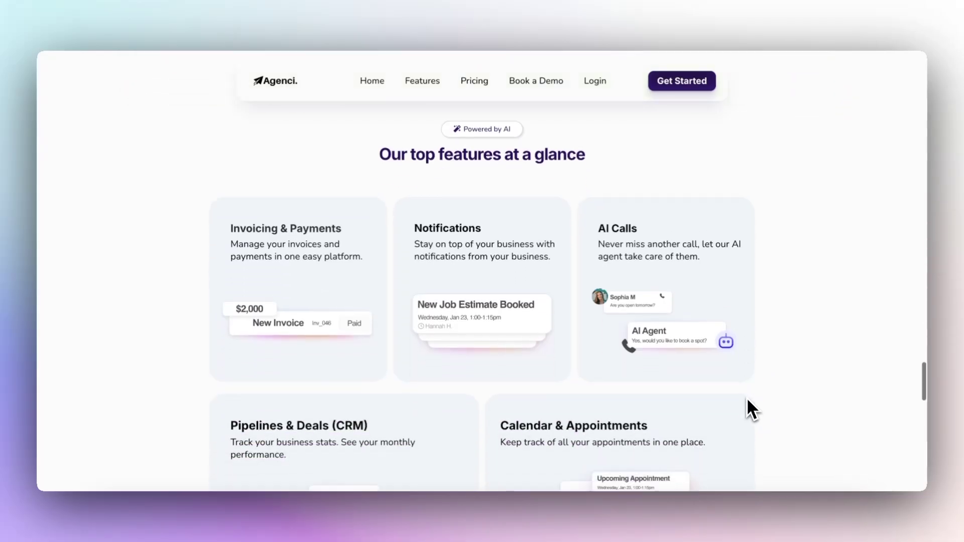
{"action": "scroll", "coordinate": [746, 401], "scroll_direction": "down", "scroll_amount": 2}
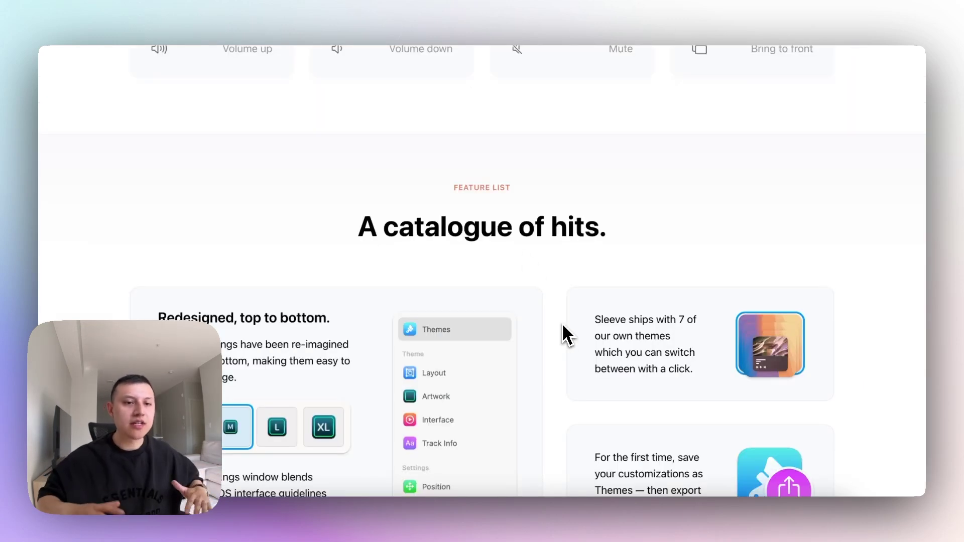
Scroll through the competitor's 'A catalogue of hits' feature list.
{"action": "scroll", "coordinate": [563, 326], "scroll_direction": "down", "scroll_amount": 2}
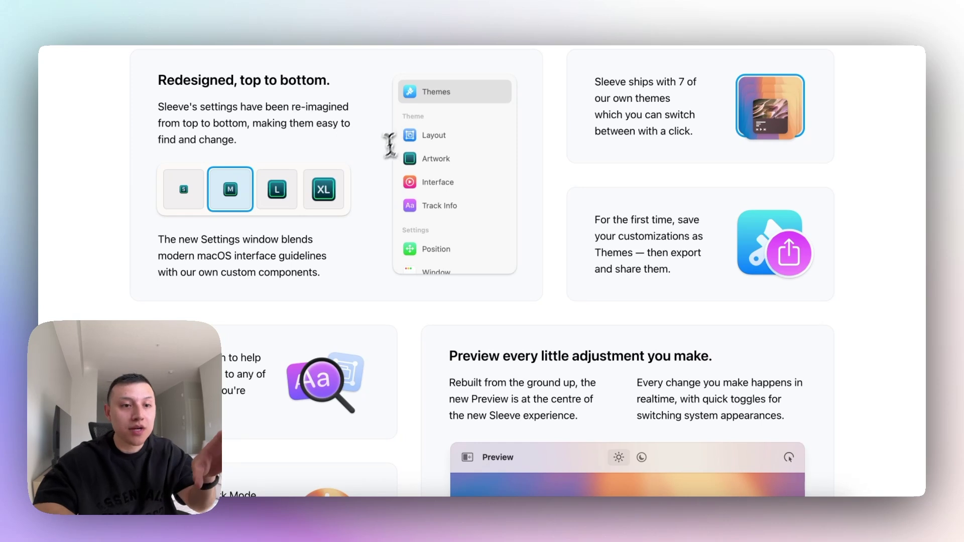
{"action": "scroll", "coordinate": [672, 245], "scroll_direction": "down", "scroll_amount": 10}
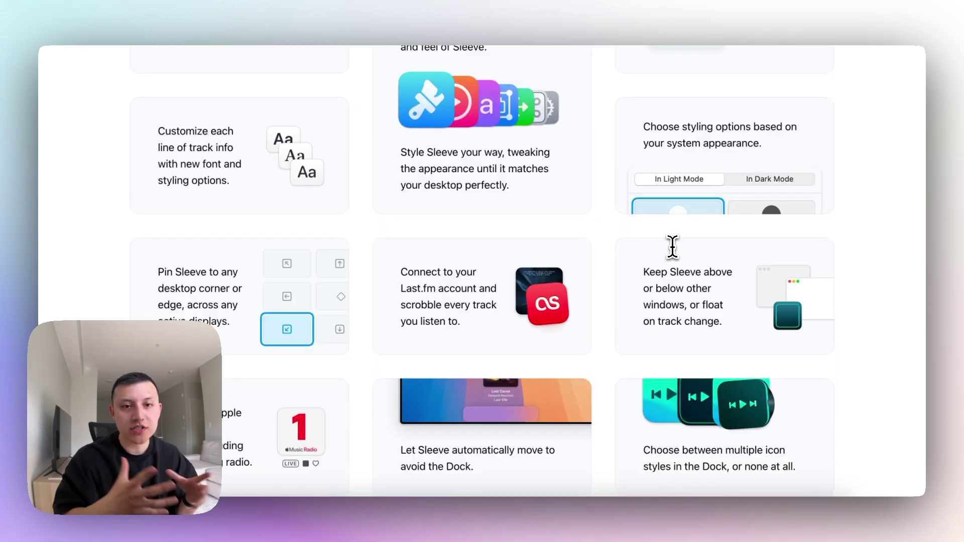
{"action": "scroll", "coordinate": [673, 246], "scroll_direction": "up", "scroll_amount": 1}
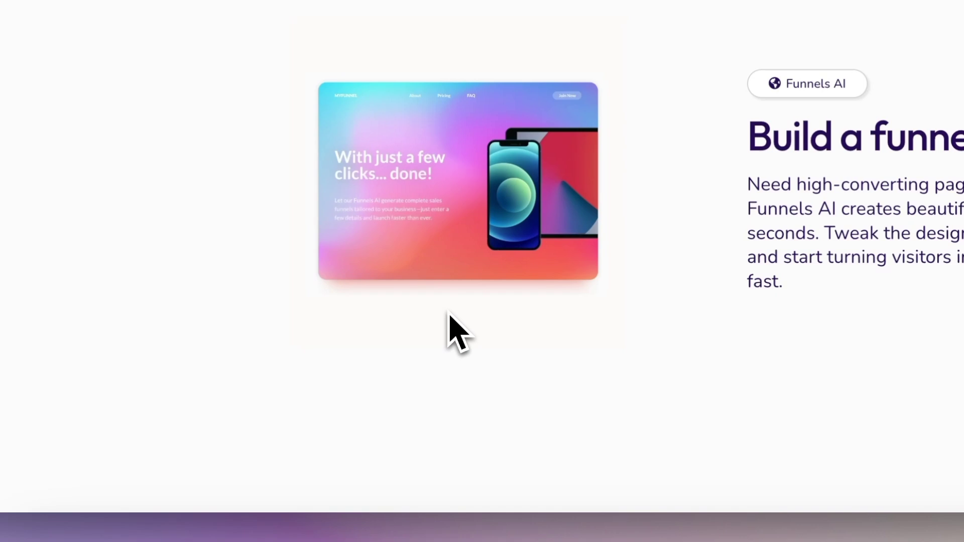
Scroll from Funnels AI down to the 'Get more reviews, effortlessly.' section.
{"action": "scroll", "coordinate": [448, 314], "scroll_direction": "down", "scroll_amount": 5}
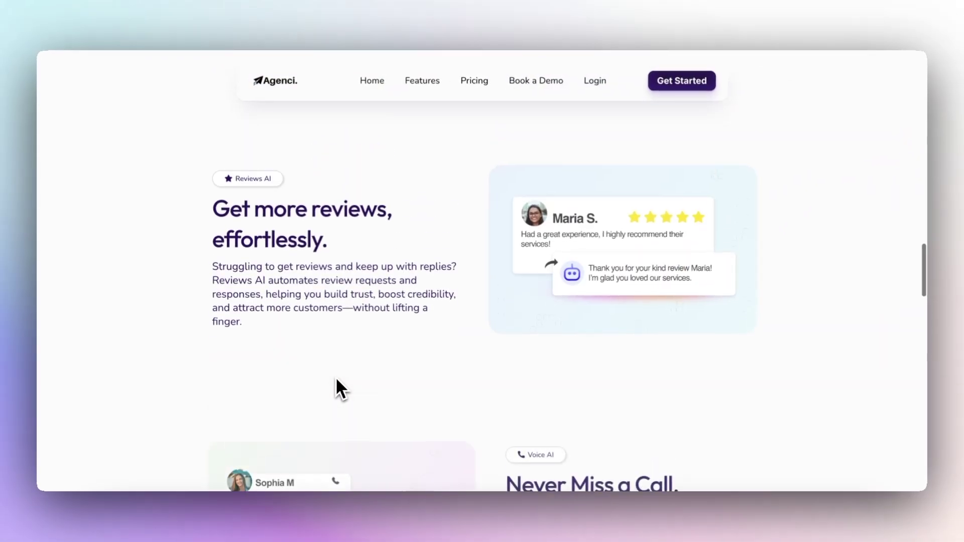